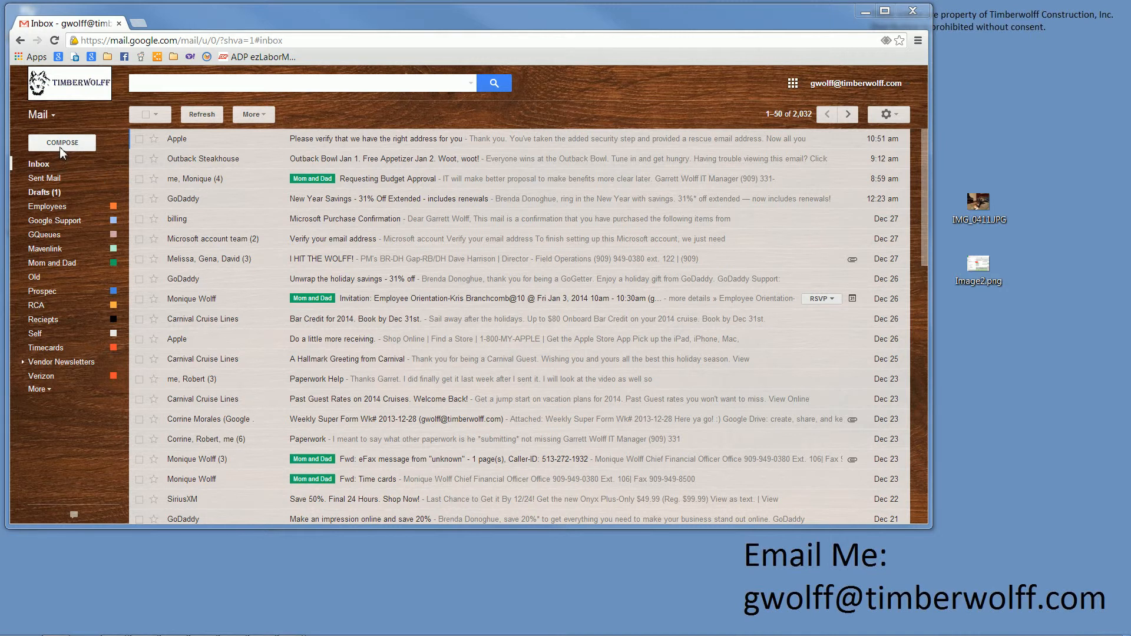
# Open three new message drafts and widen the browser window until all three show side by side
pyautogui.click(70, 146)
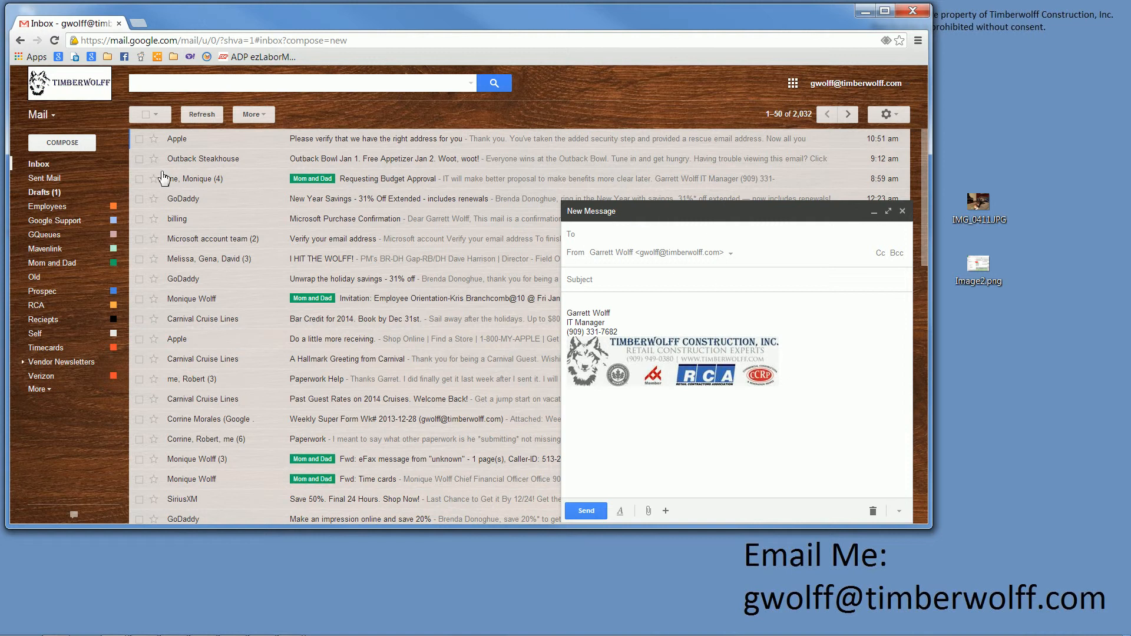
pyautogui.click(62, 149)
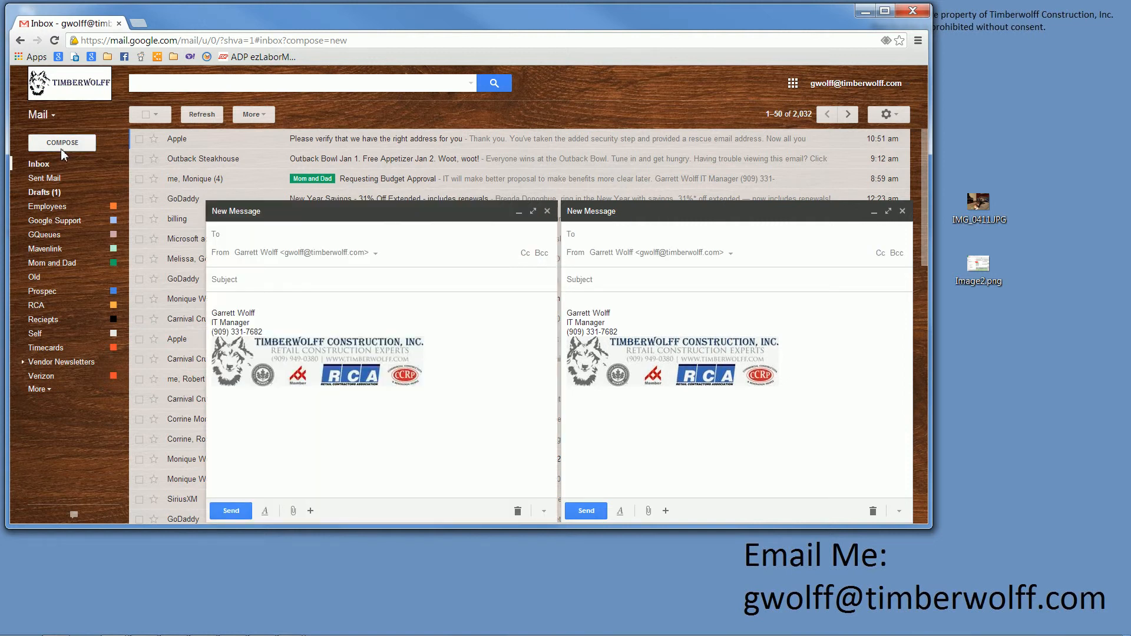
pyautogui.click(61, 149)
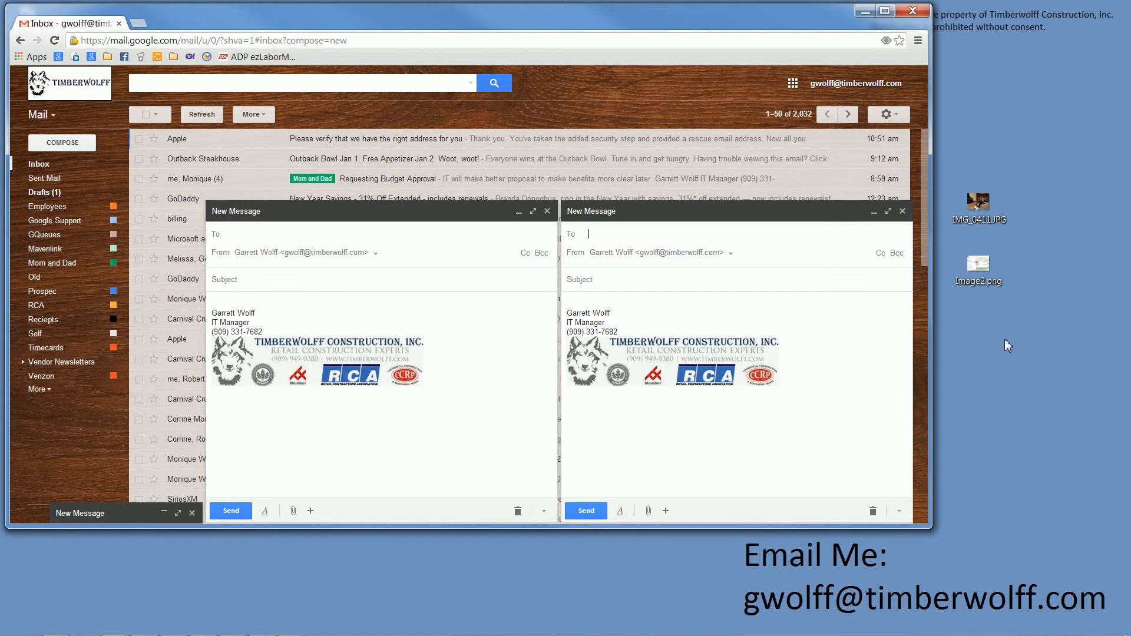
pyautogui.moveTo(931, 314); pyautogui.dragTo(1128, 302)
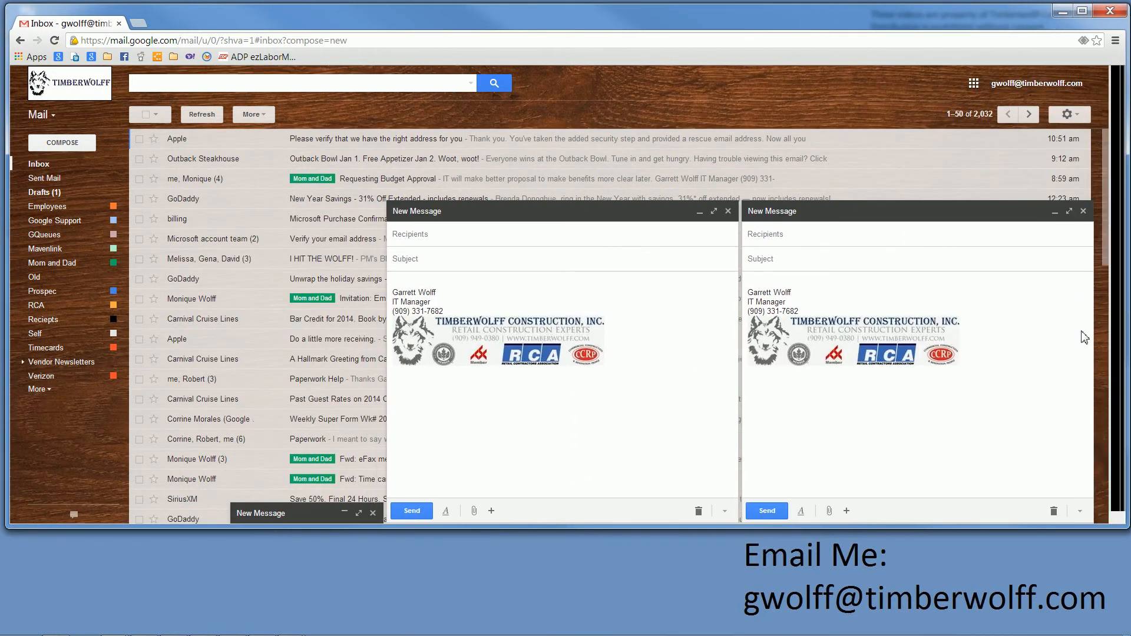
pyautogui.click(308, 515)
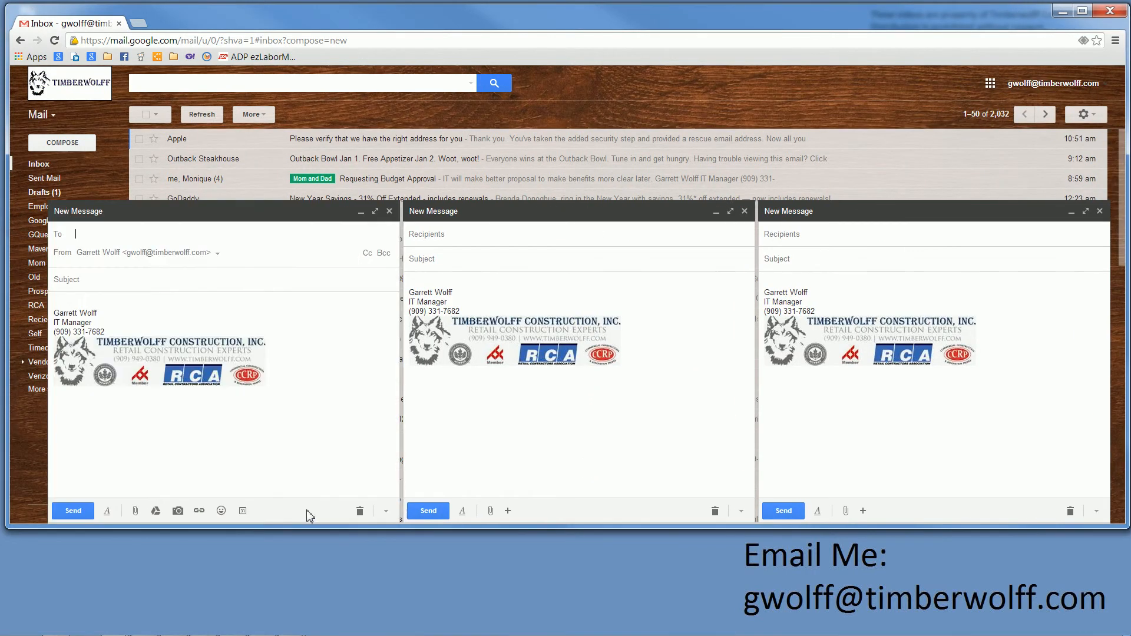
# Close two of the three drafts and narrow the browser window to uncover the desktop files
pyautogui.click(390, 211)
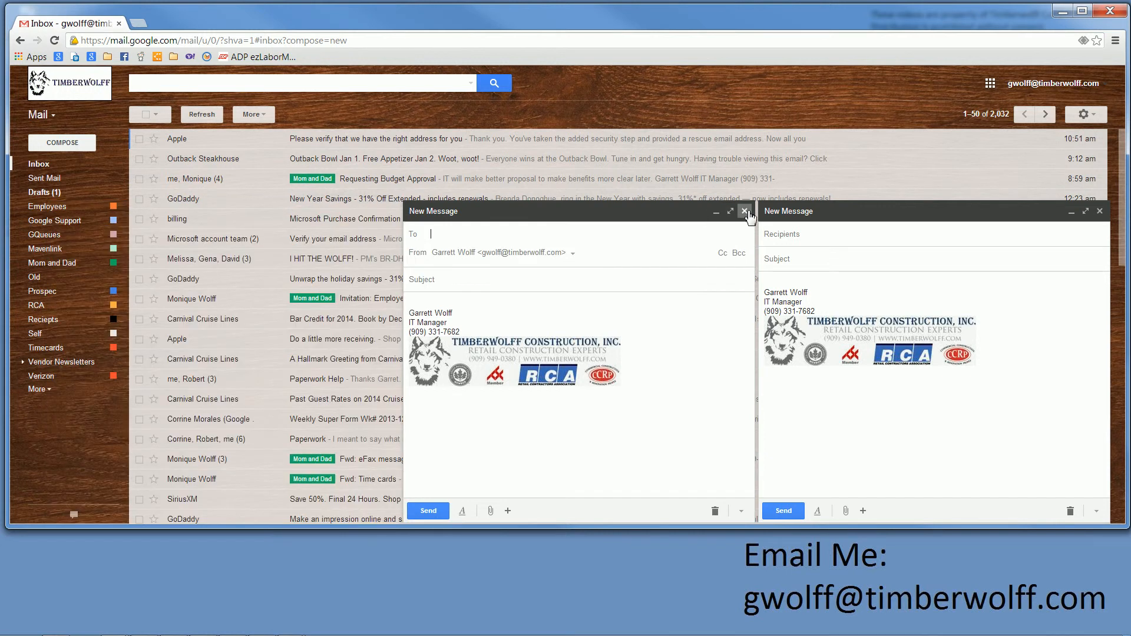
pyautogui.click(745, 211)
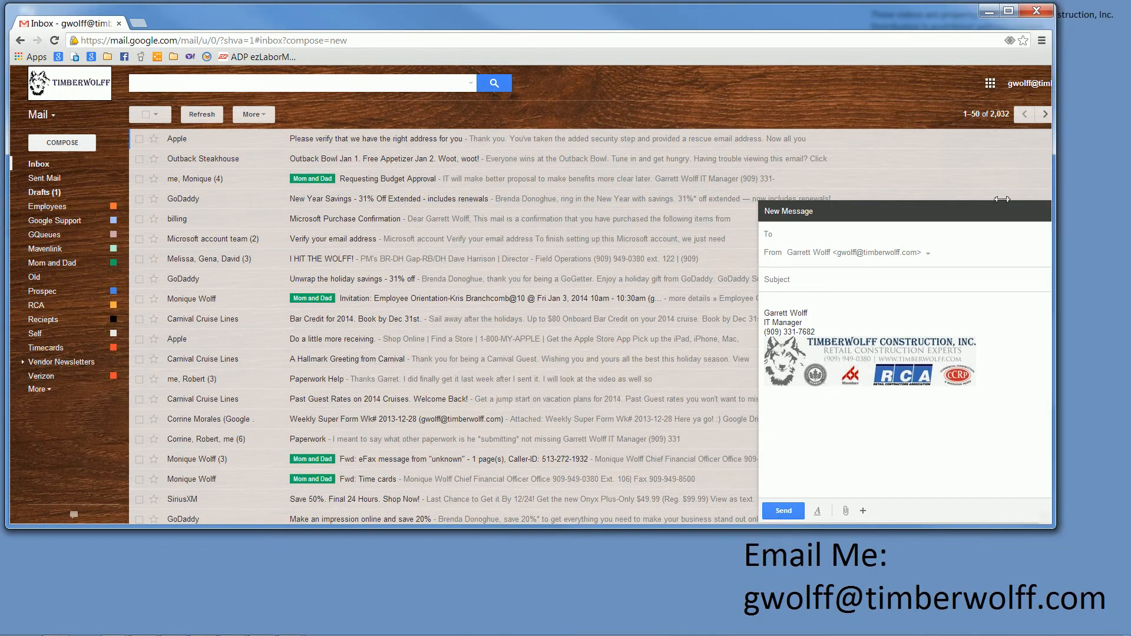
pyautogui.moveTo(1128, 207); pyautogui.dragTo(889, 208)
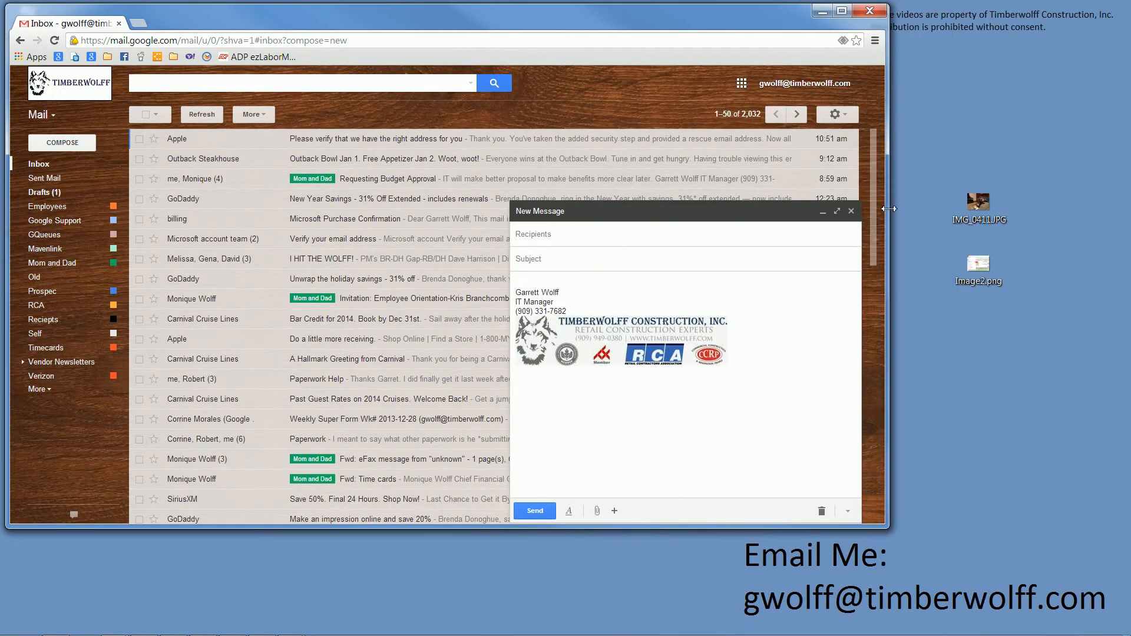
# Expand the remaining draft to the full-screen compose view and add the recipient's address to the To field
pyautogui.click(845, 211)
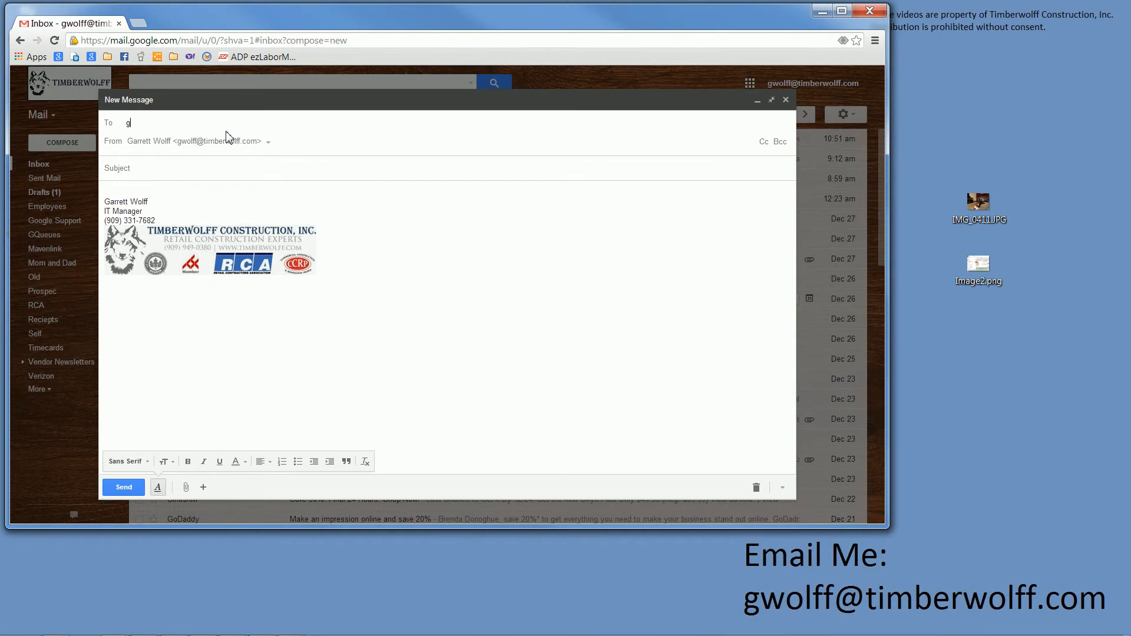
pyautogui.press('Return')
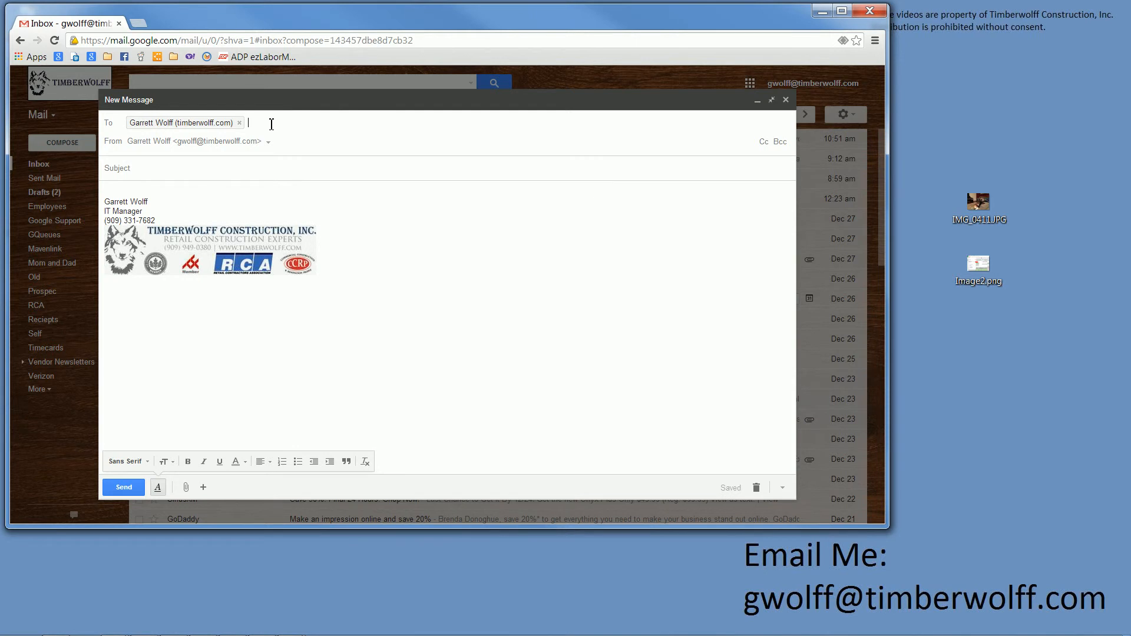
# Add a second recipient to the To field and remove that recipient again
pyautogui.write('moni')
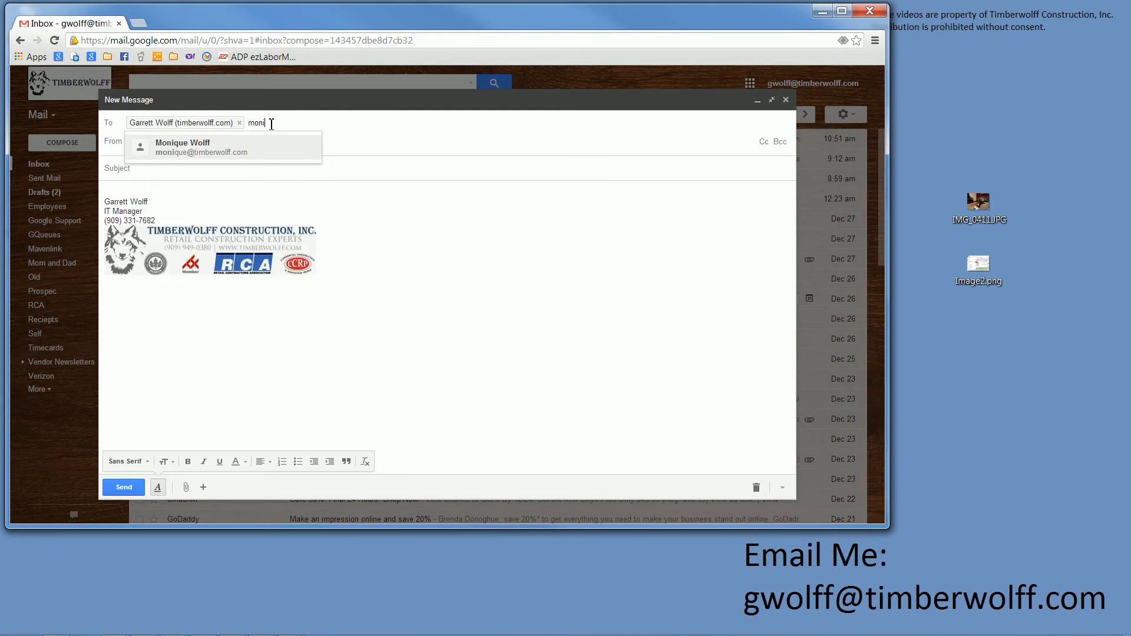
pyautogui.press('Return')
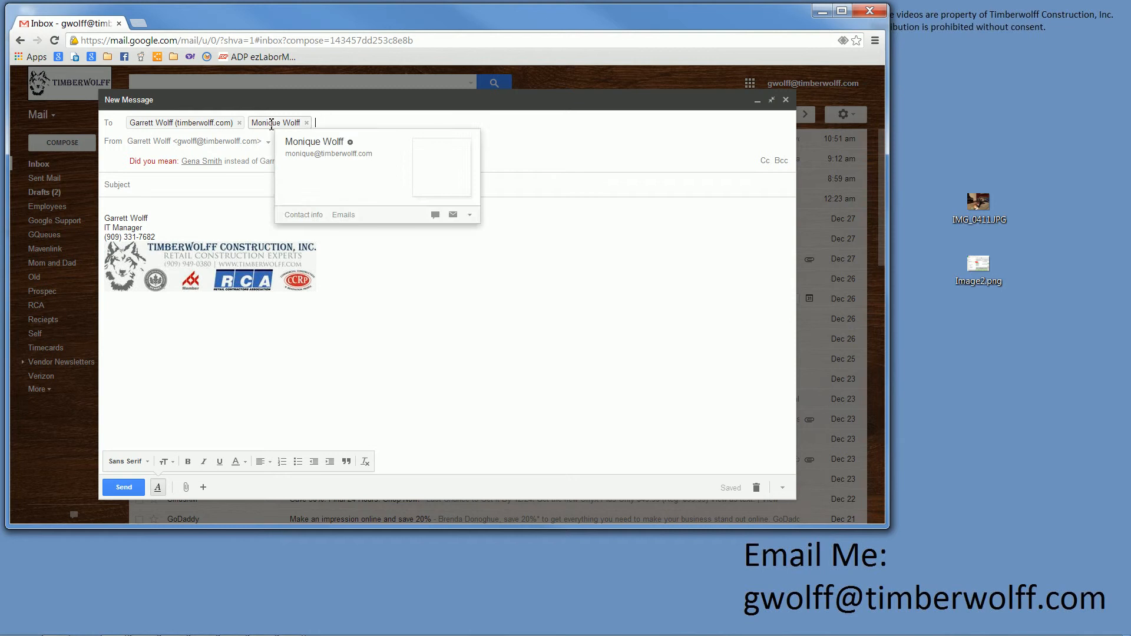
pyautogui.click(307, 123)
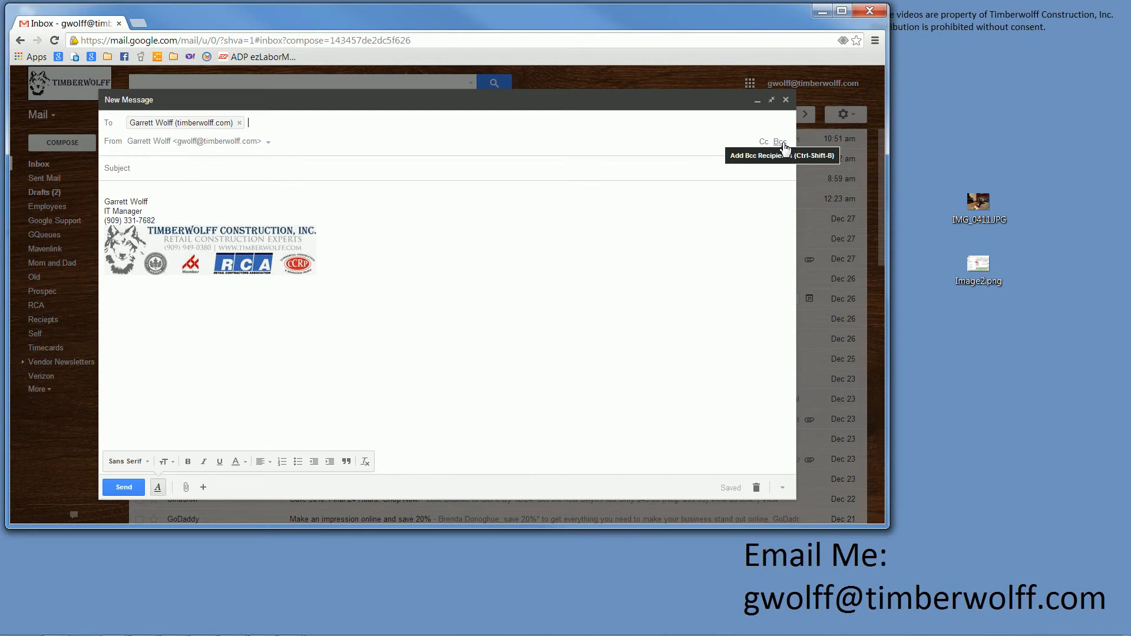
# Show the Cc field and set the message subject to "Test Email"
pyautogui.click(764, 143)
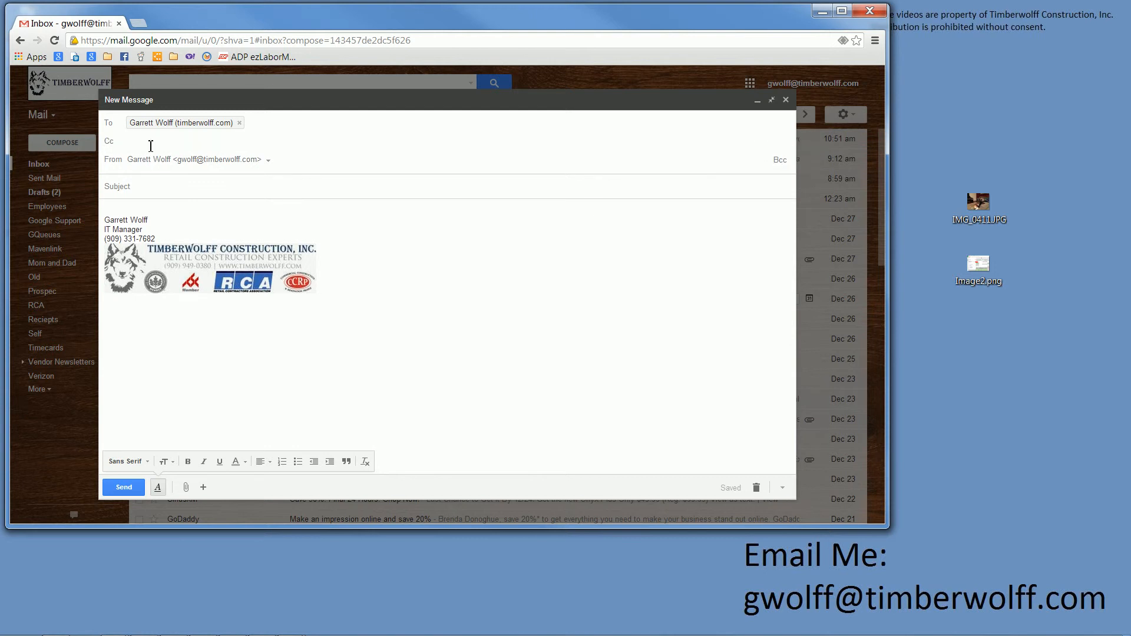
pyautogui.click(156, 186)
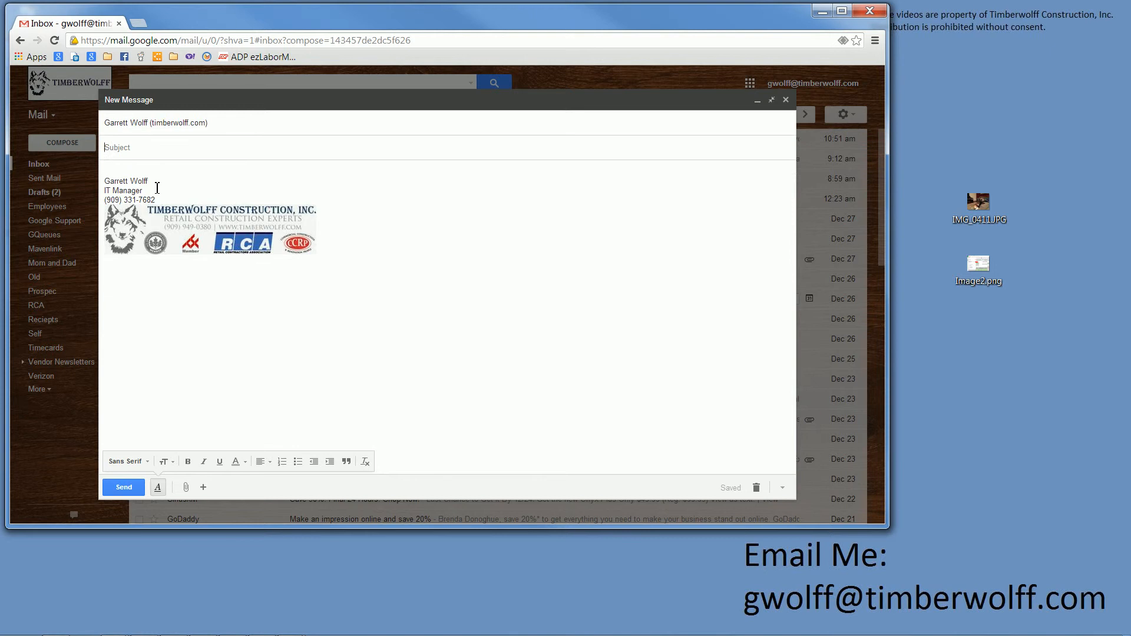
pyautogui.write('Test Email')
# Write a greeting to the recipient above the signature, followed by the line "You make excellent videos! Thank you!"
pyautogui.click(135, 170)
pyautogui.press('Return')
pyautogui.press('Return')
pyautogui.press('Up')
pyautogui.press('Return')
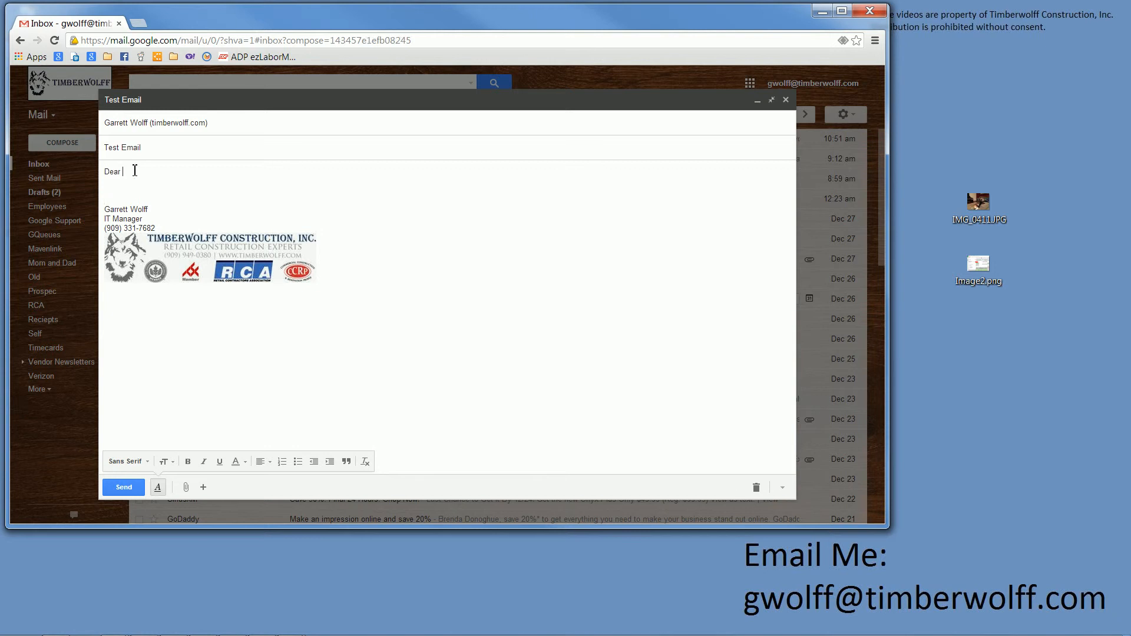
pyautogui.write('Dear Mr. Wolff,')
pyautogui.press('Return')
pyautogui.press('Return')
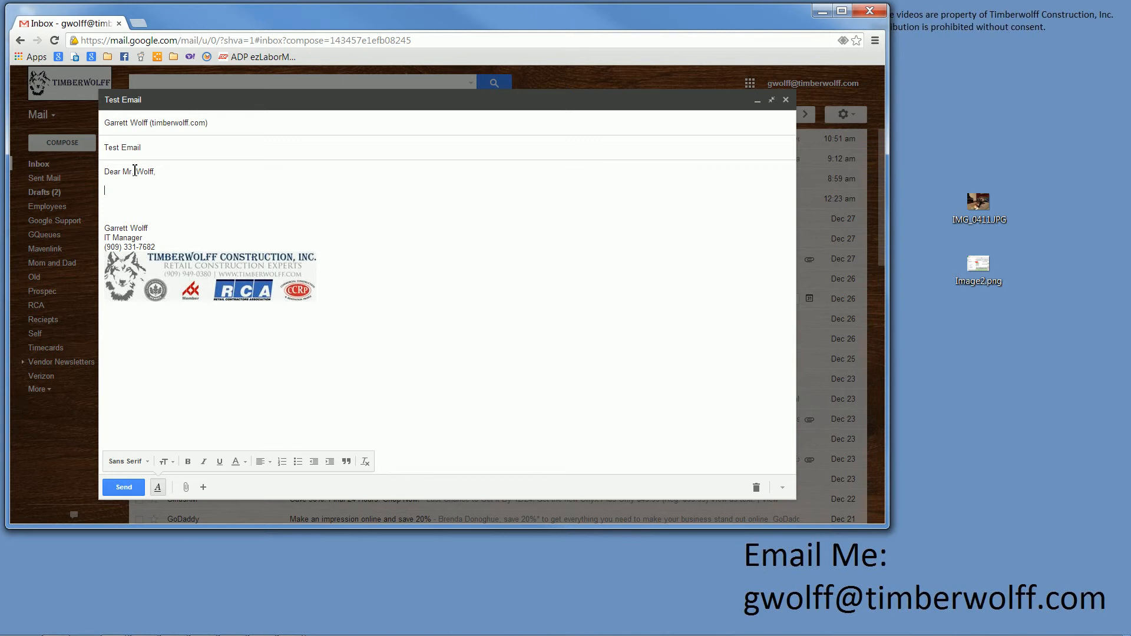
pyautogui.write('You make excellent videos! Thank you!')
pyautogui.press('Return')
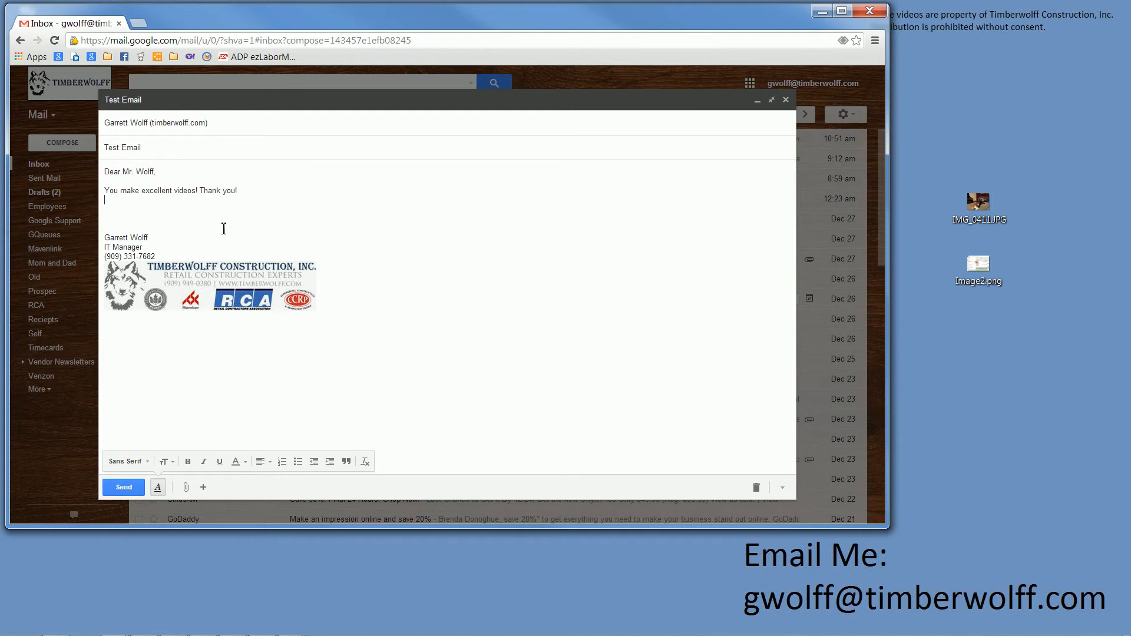
# Attach the file IMG_0411.JPG from the Desktop folder to the message
pyautogui.moveTo(190, 494)
pyautogui.click(187, 493)
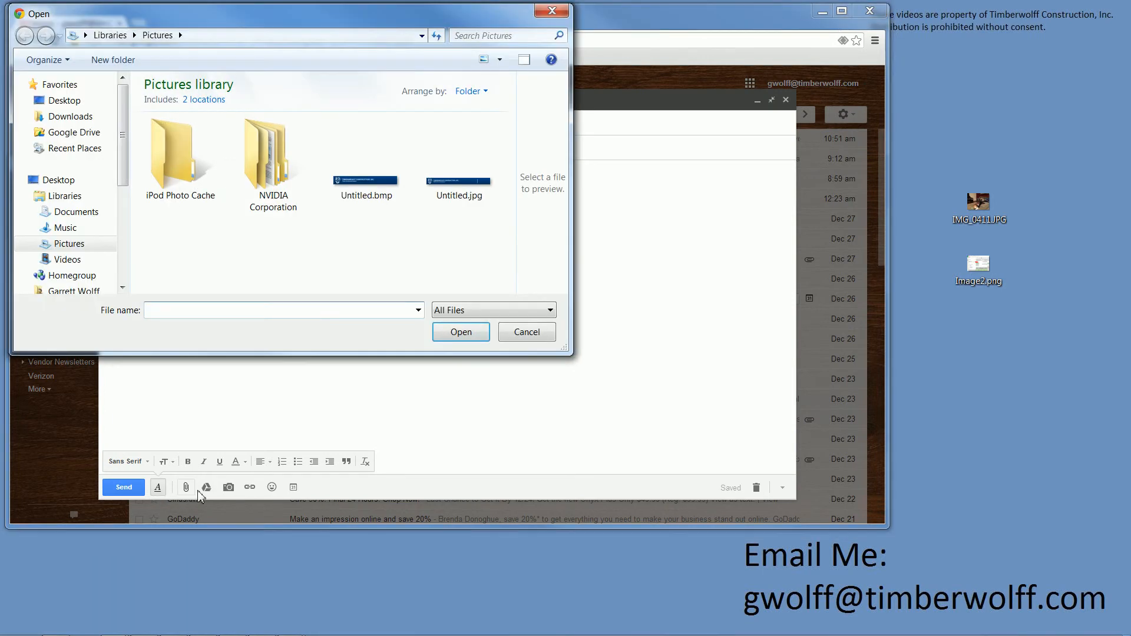
pyautogui.click(59, 182)
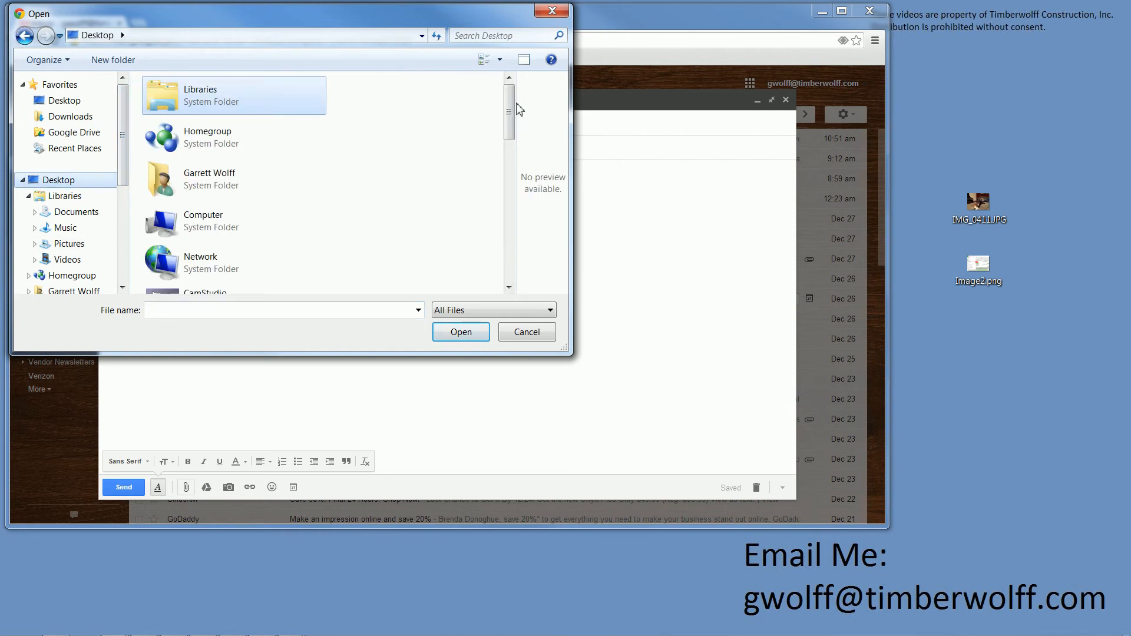
pyautogui.moveTo(510, 118); pyautogui.dragTo(491, 236)
pyautogui.click(189, 174)
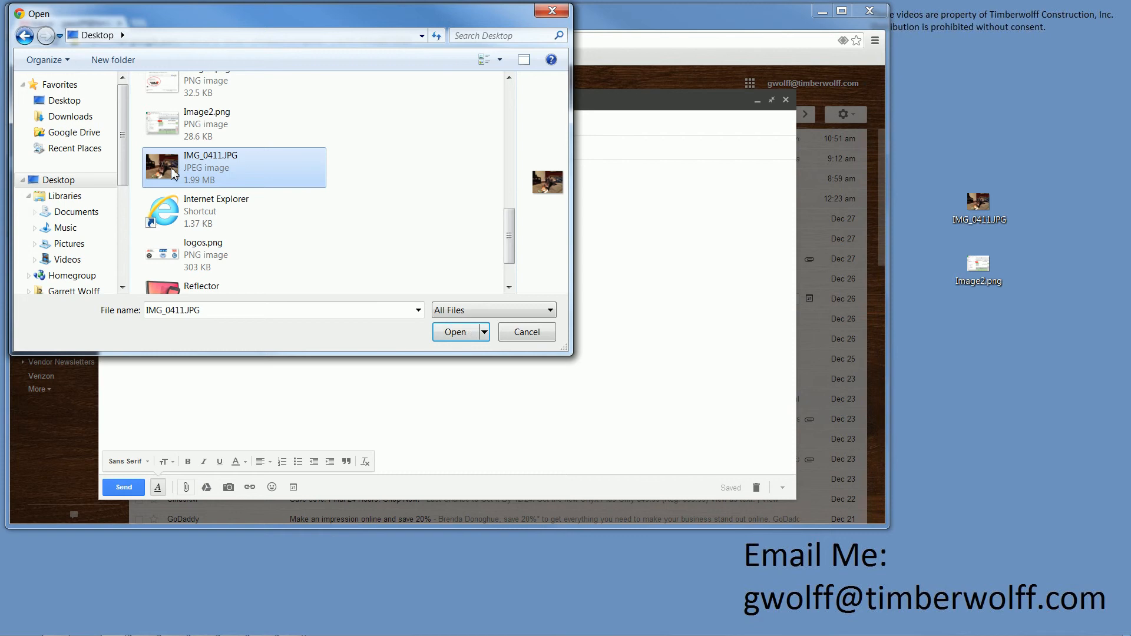
pyautogui.click(466, 332)
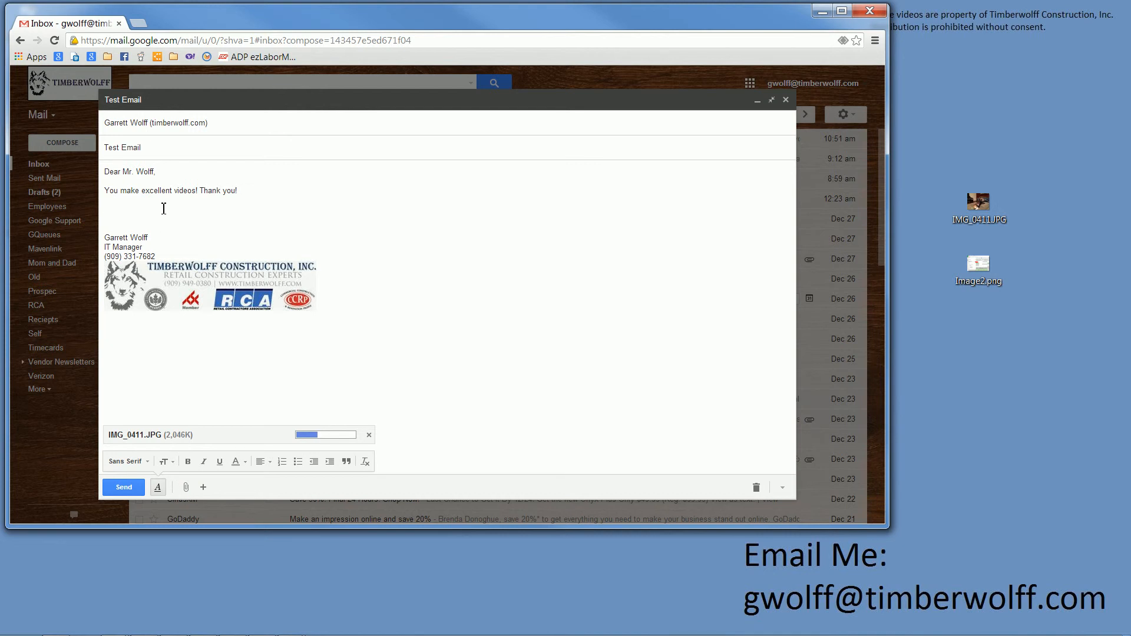
# Add the line "Please enjoy this picture of my dog:" below the thank-you sentence in the body
pyautogui.click(119, 209)
pyautogui.click(121, 209)
pyautogui.press('Return')
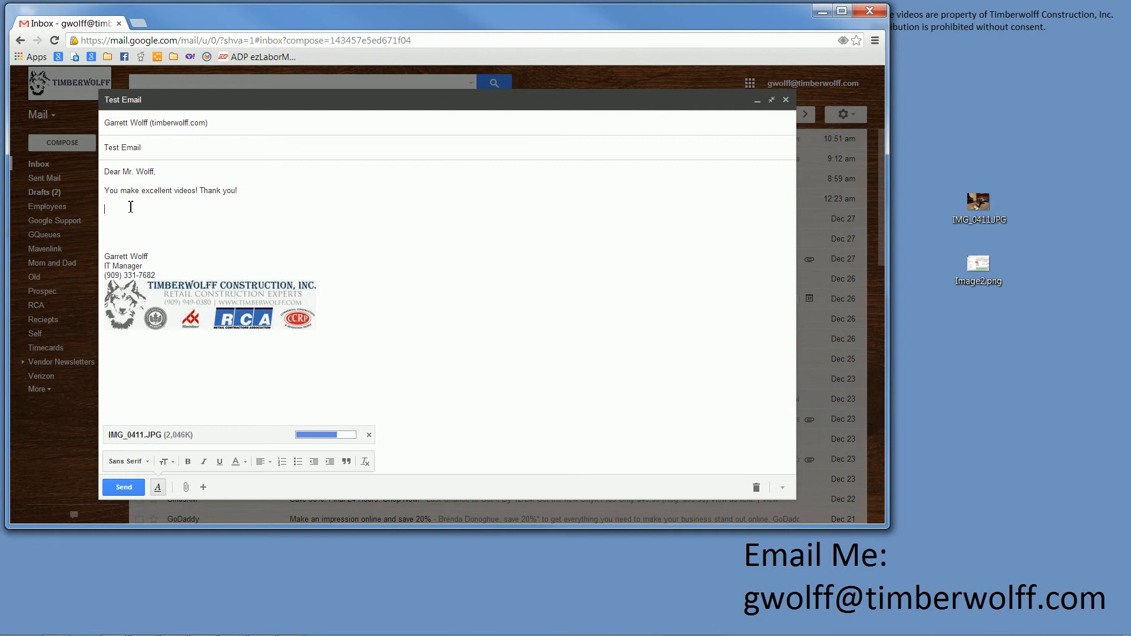
pyautogui.write('Please enjoy this pictu')
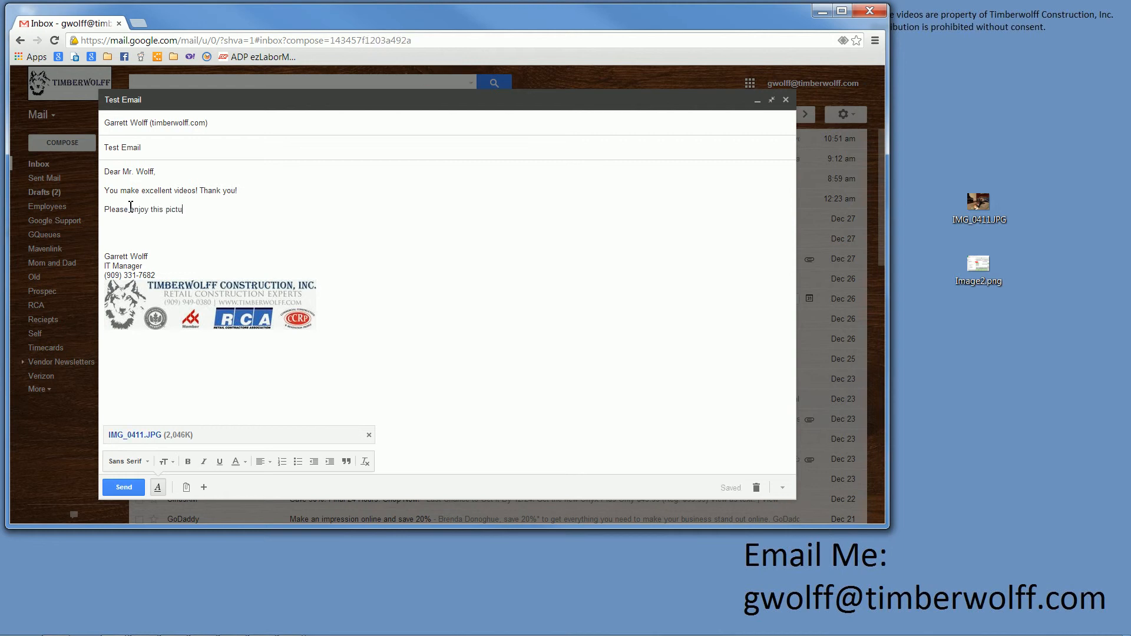
pyautogui.write('re of my dog:')
pyautogui.press('Return')
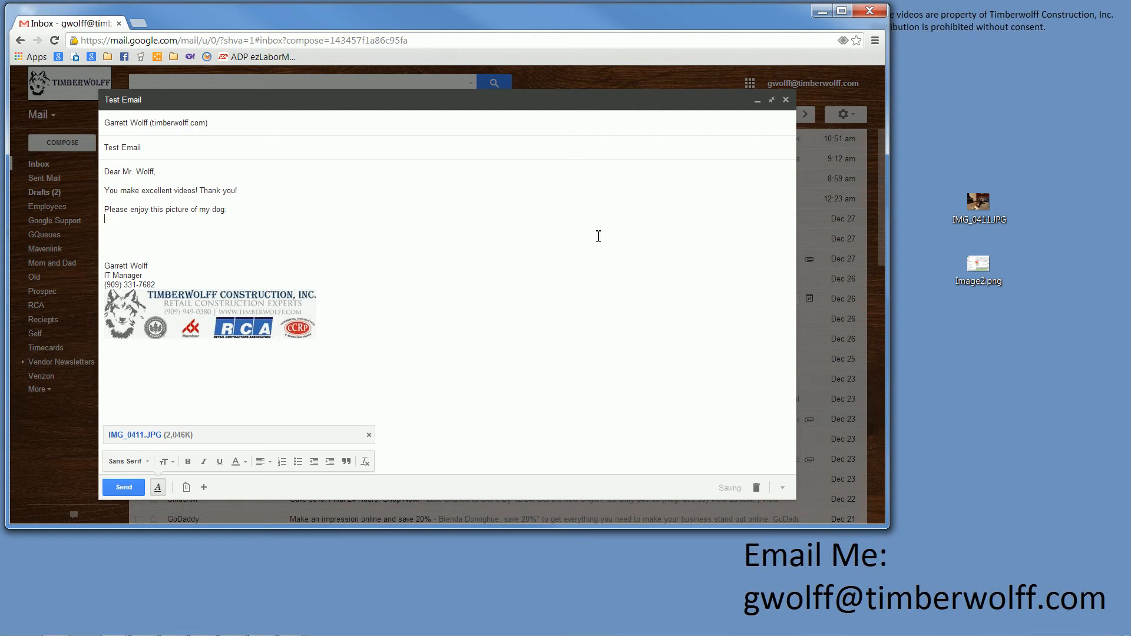
# Insert IMG_0411.JPG from the desktop inline in the message body below the sentence about the dog
pyautogui.moveTo(990, 203); pyautogui.dragTo(169, 234)
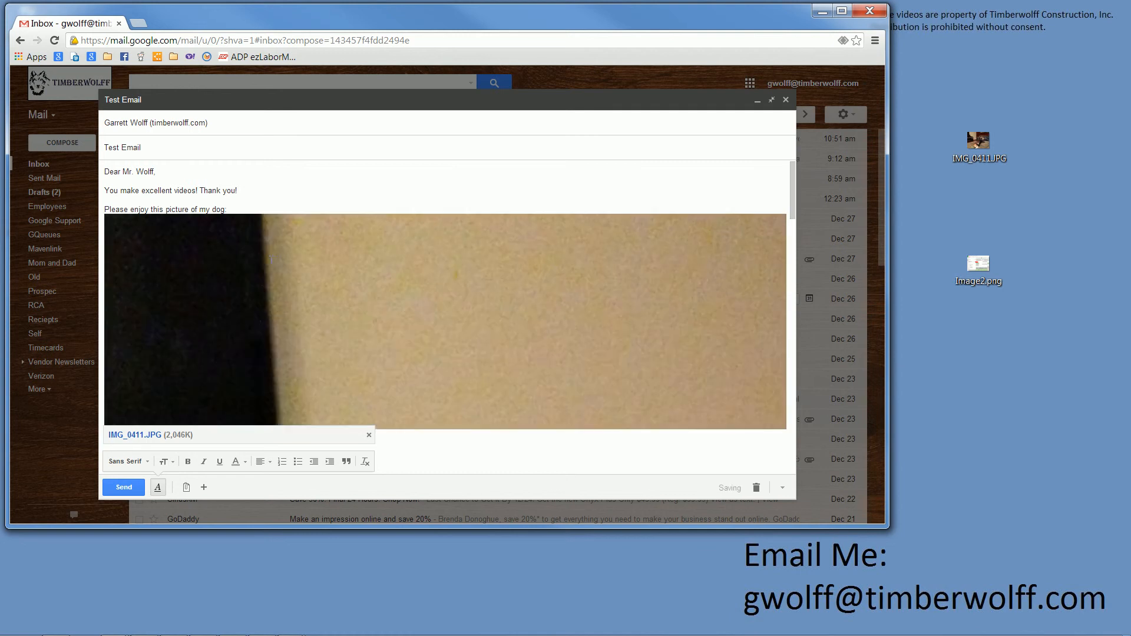
# Examine the inline dog picture over its full height in the message body
pyautogui.scroll(-4, 260, 257)
pyautogui.scroll(-10, 260, 258)
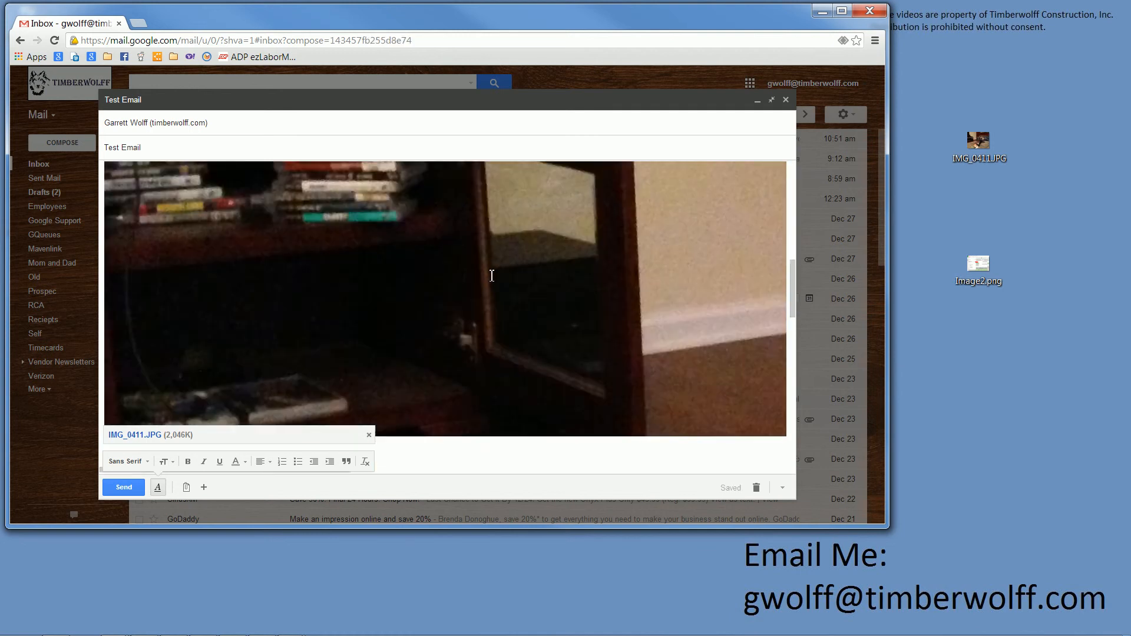
pyautogui.scroll(-5, 483, 274)
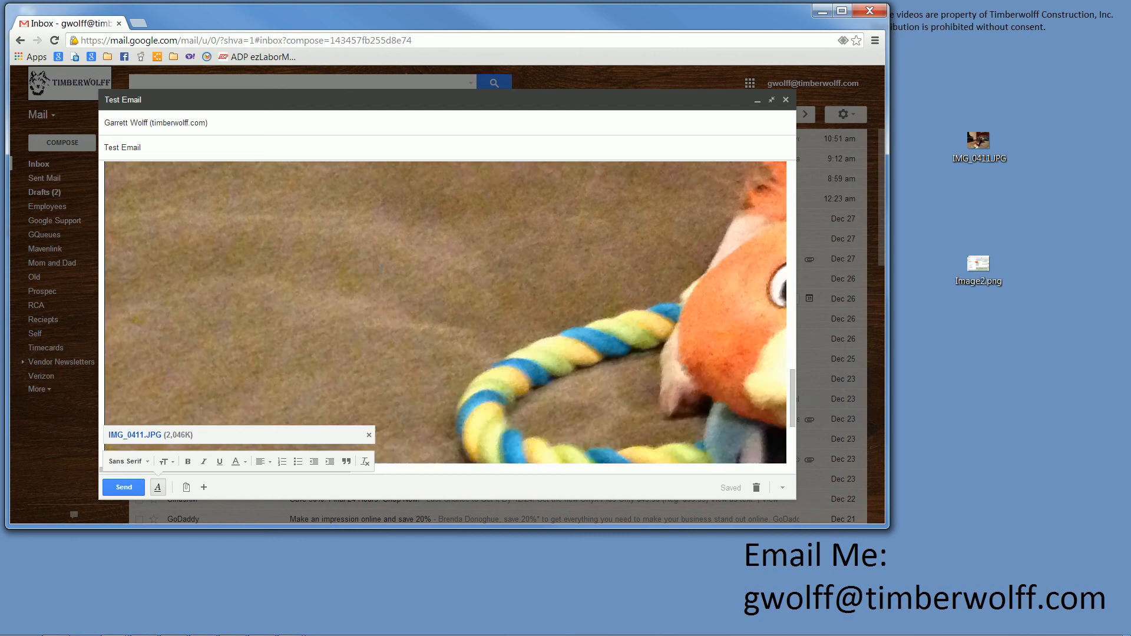
pyautogui.scroll(2, 418, 277)
pyautogui.scroll(3, 418, 277)
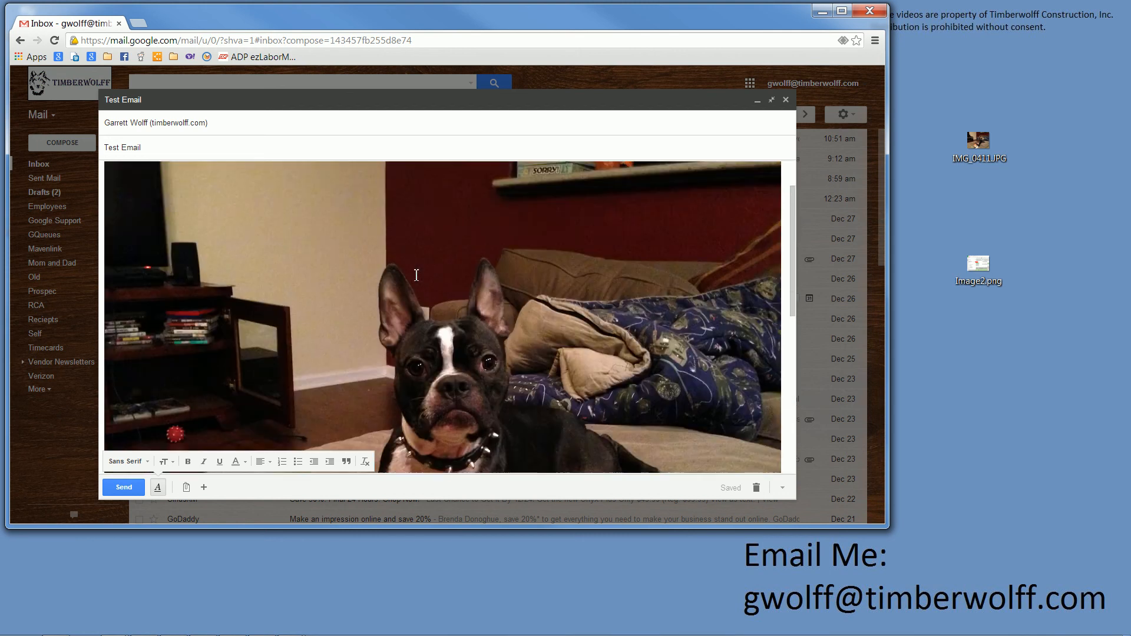
pyautogui.scroll(3, 401, 296)
pyautogui.scroll(-2, 465, 286)
pyautogui.scroll(4, 466, 287)
pyautogui.scroll(-2, 460, 383)
pyautogui.scroll(2, 459, 384)
pyautogui.scroll(-5, 412, 330)
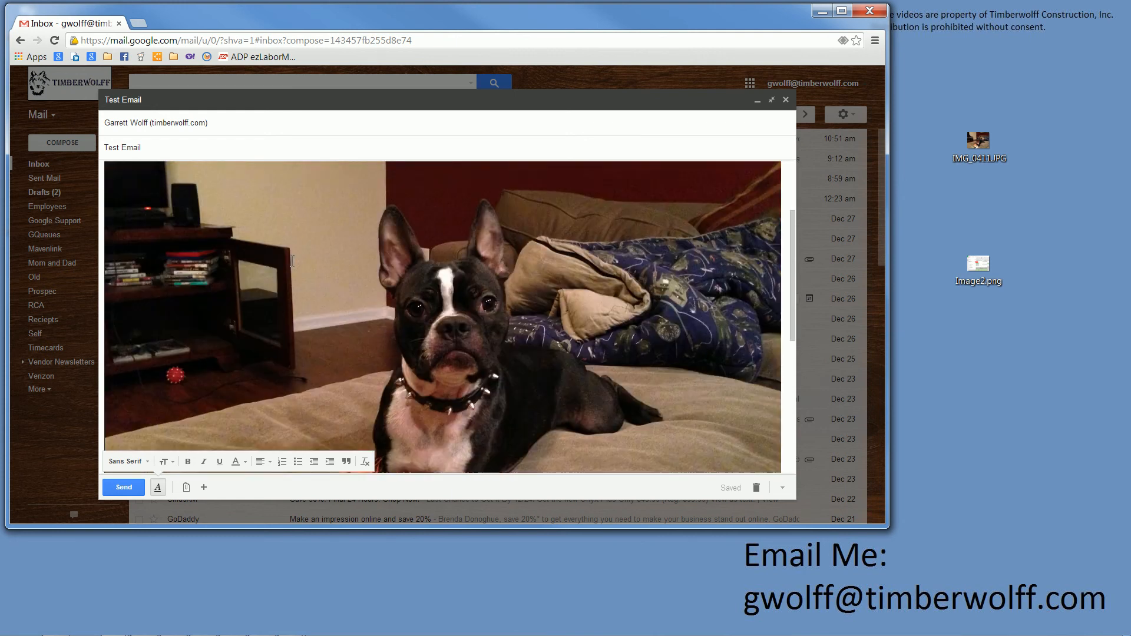
pyautogui.scroll(3, 371, 306)
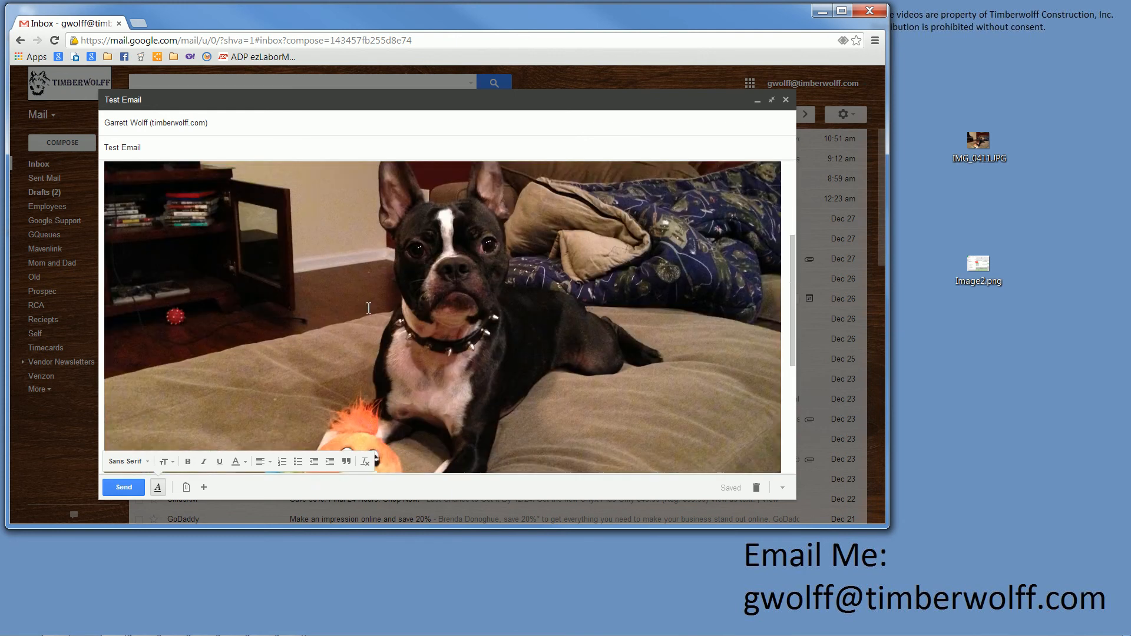
# Try the inline dog picture at Medium size, and set it to Large
pyautogui.click(307, 267)
pyautogui.scroll(-4, 307, 267)
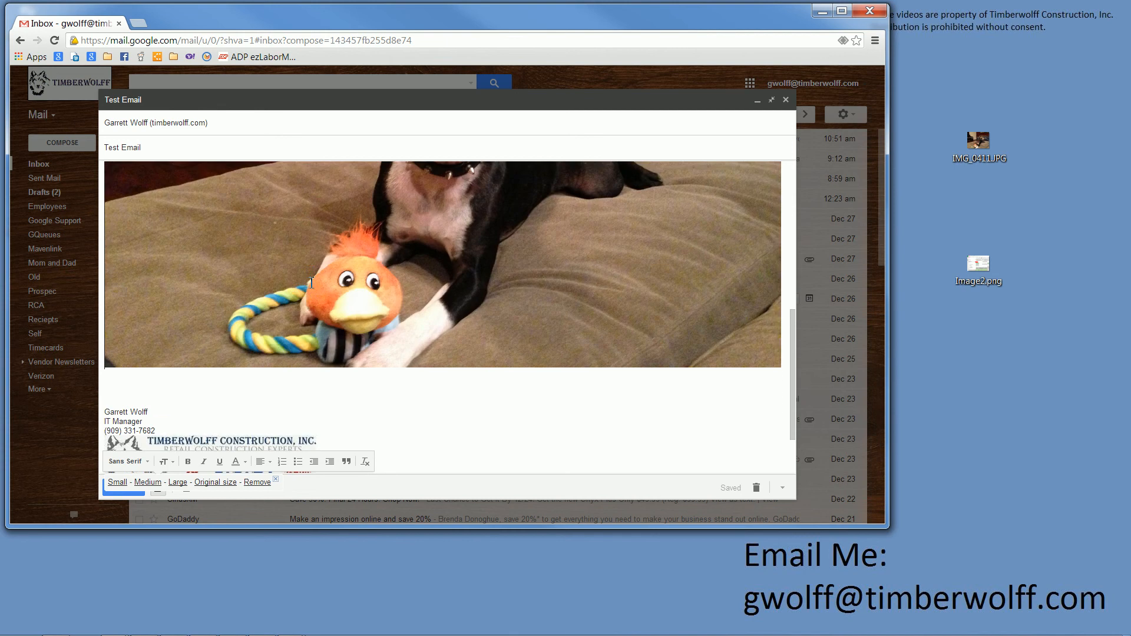
pyautogui.scroll(1, 282, 471)
pyautogui.scroll(3, 283, 472)
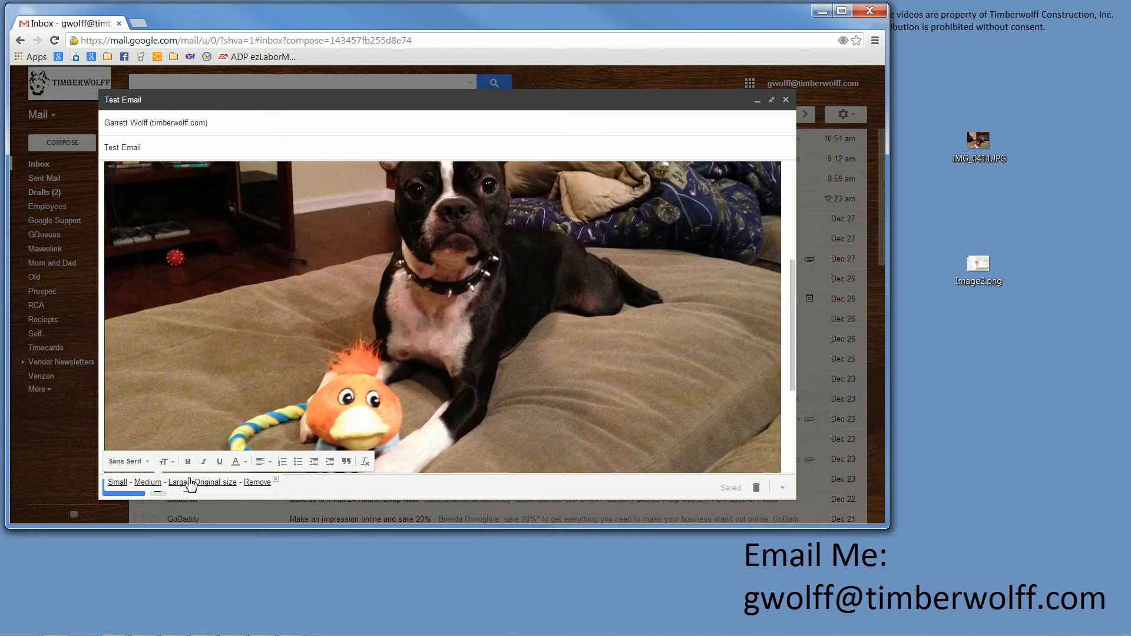
pyautogui.click(147, 483)
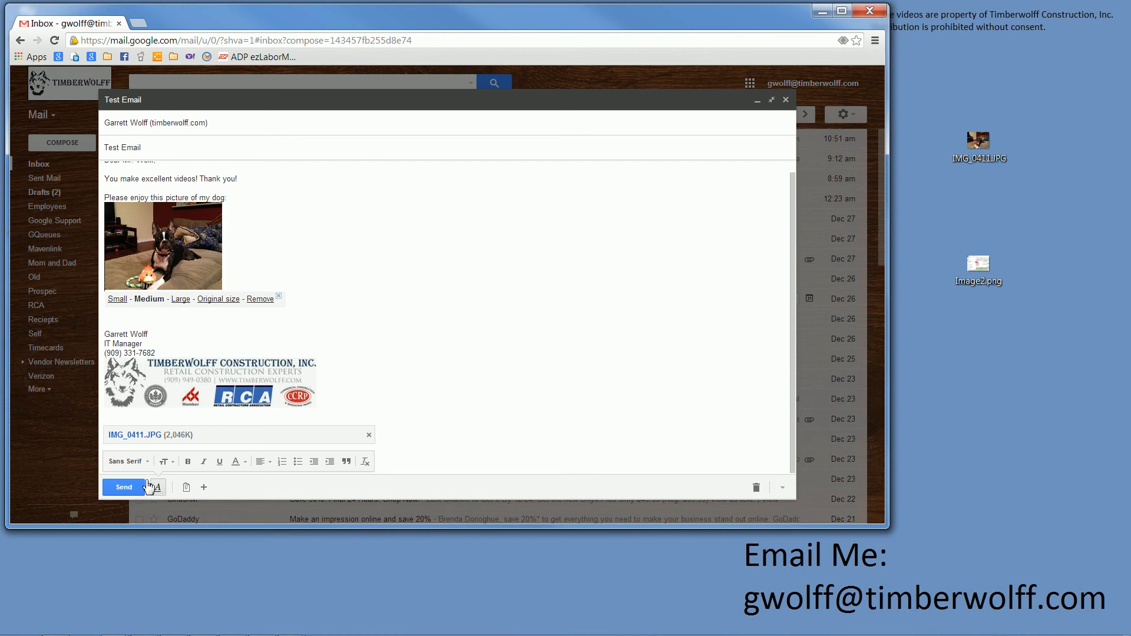
pyautogui.click(181, 300)
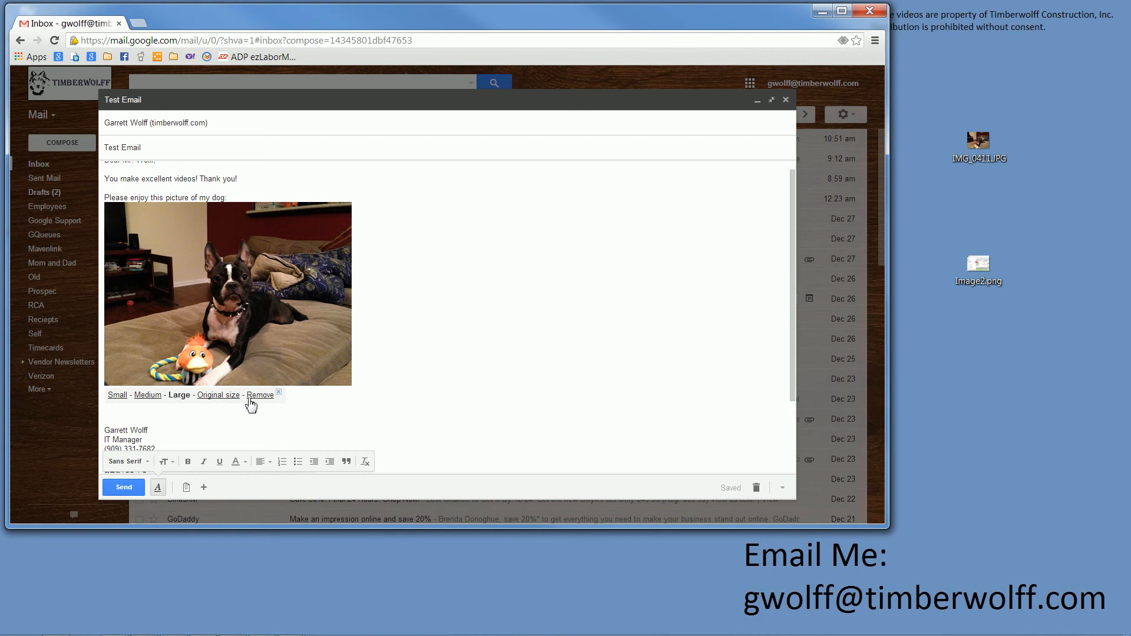
# Add the closing line "Thank again!" below the inline dog picture, leaving a blank line between them
pyautogui.click(396, 370)
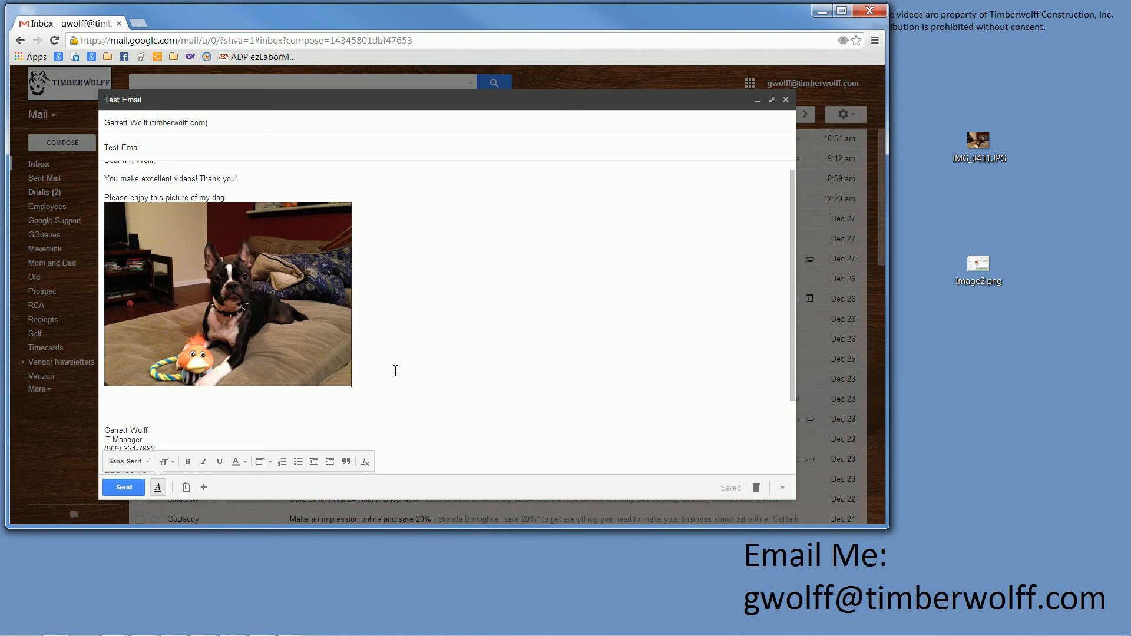
pyautogui.press('Return')
pyautogui.press('Return')
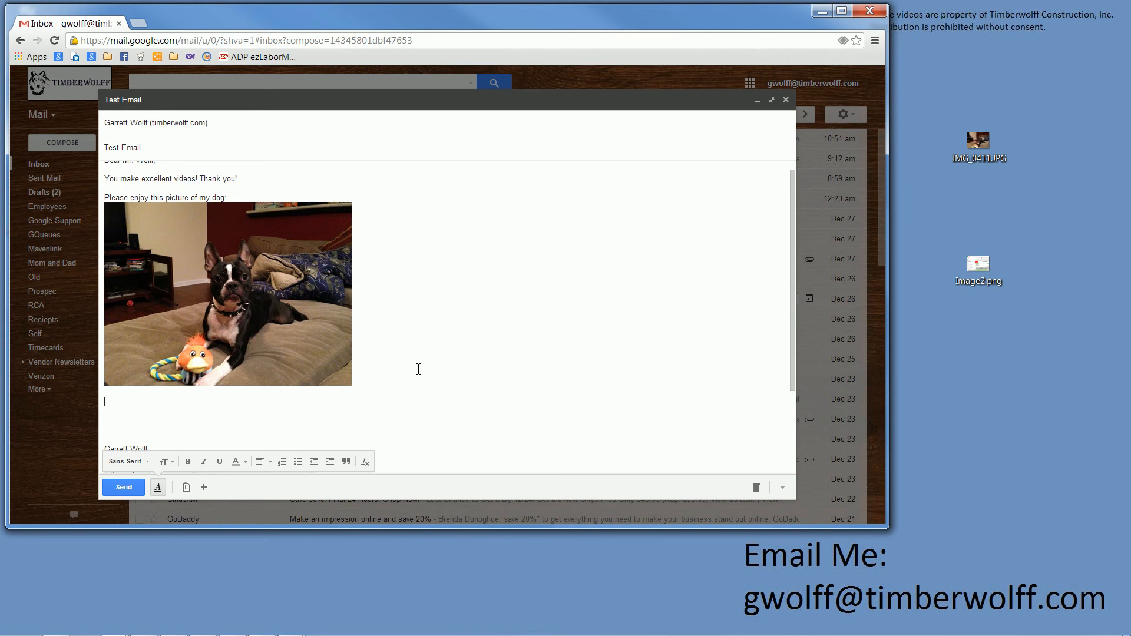
pyautogui.write('Thank again!')
pyautogui.scroll(-2, 432, 338)
pyautogui.scroll(1, 244, 291)
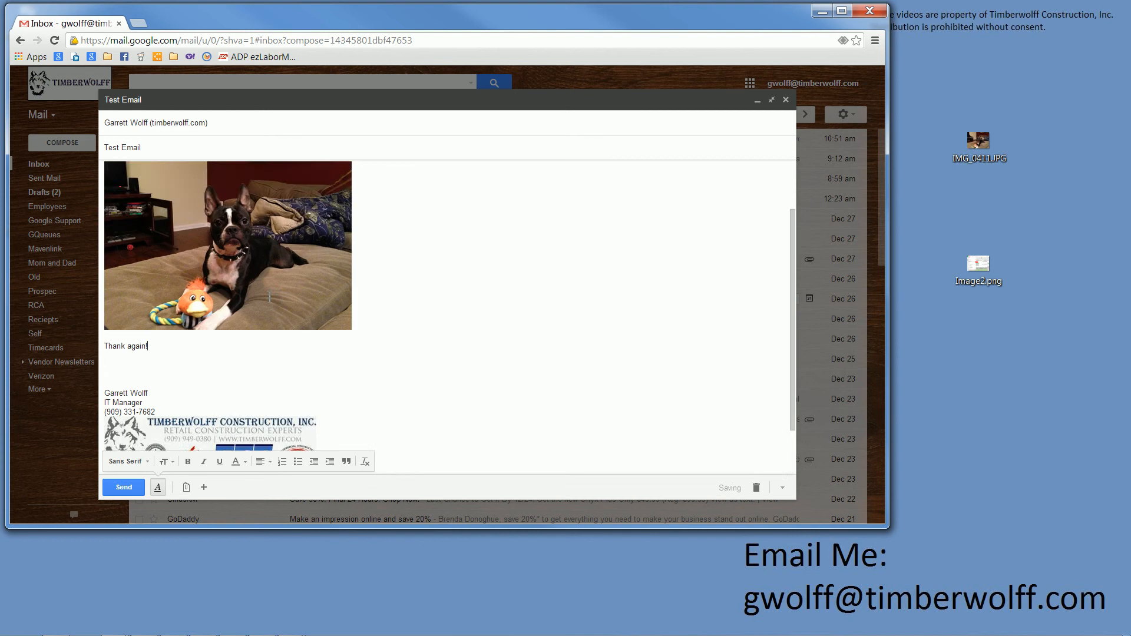
pyautogui.scroll(-1, 148, 326)
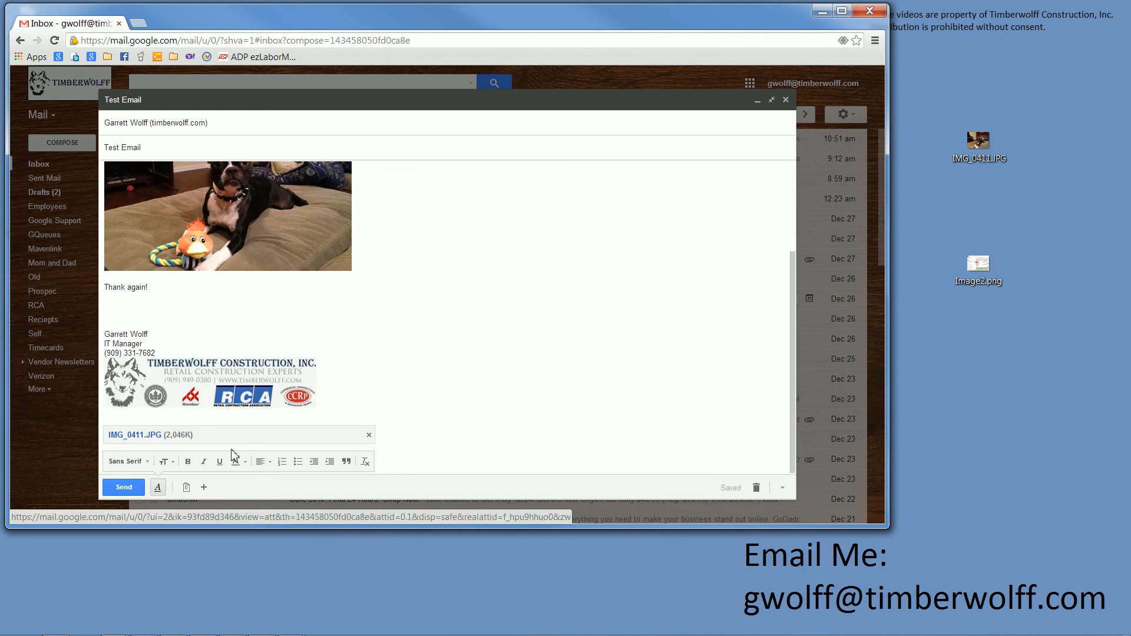
pyautogui.moveTo(189, 490)
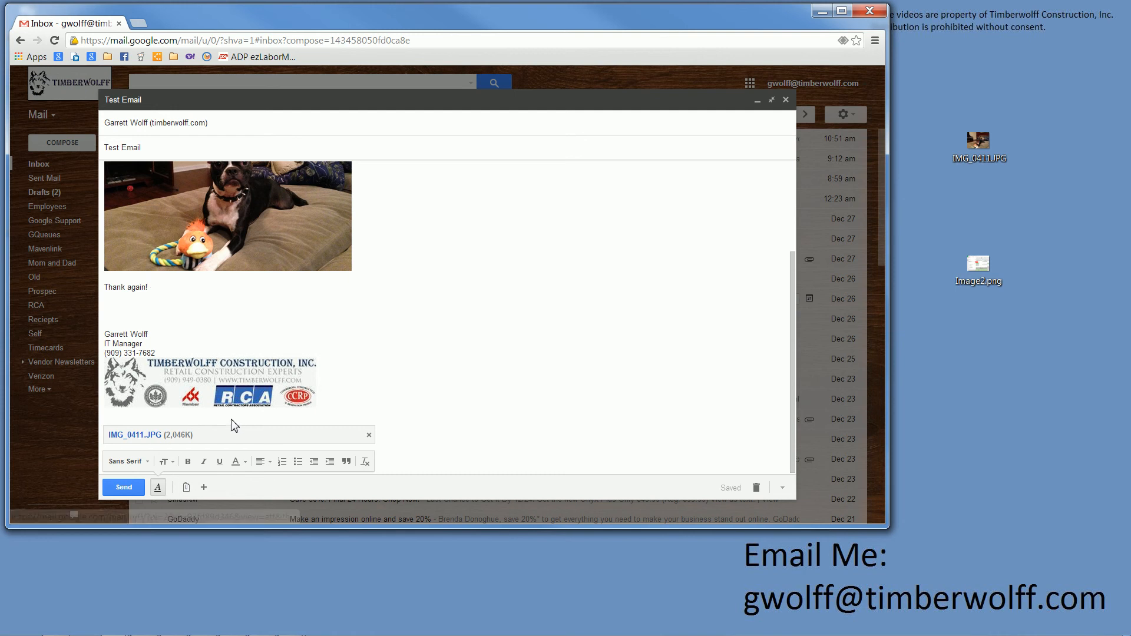
# Insert a blank line between the sentence "Please enjoy this picture of my dog:" and the inline picture
pyautogui.scroll(3, 239, 413)
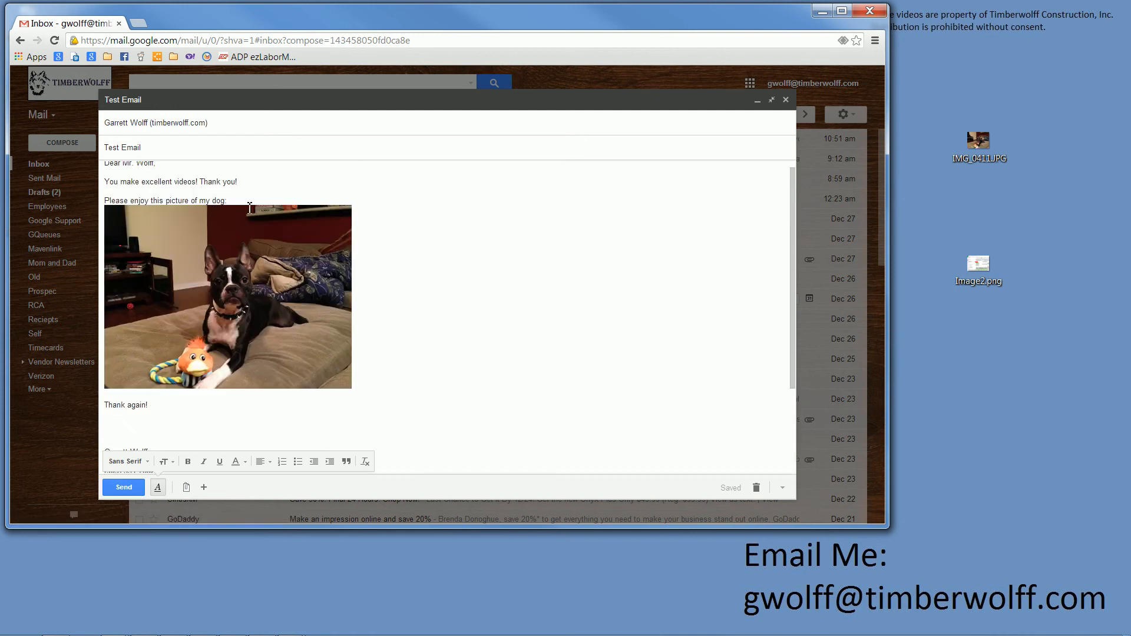
pyautogui.click(253, 203)
pyautogui.press('Return')
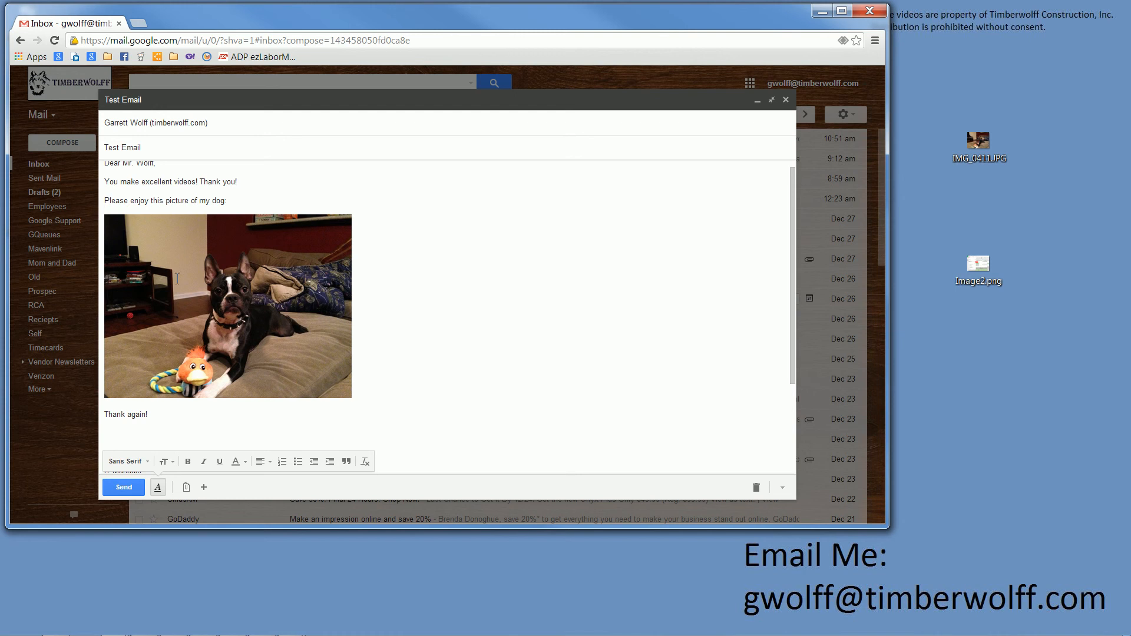
# Remove two surplus blank lines between "Thank again!" and the signature in the message body
pyautogui.scroll(-2, 287, 315)
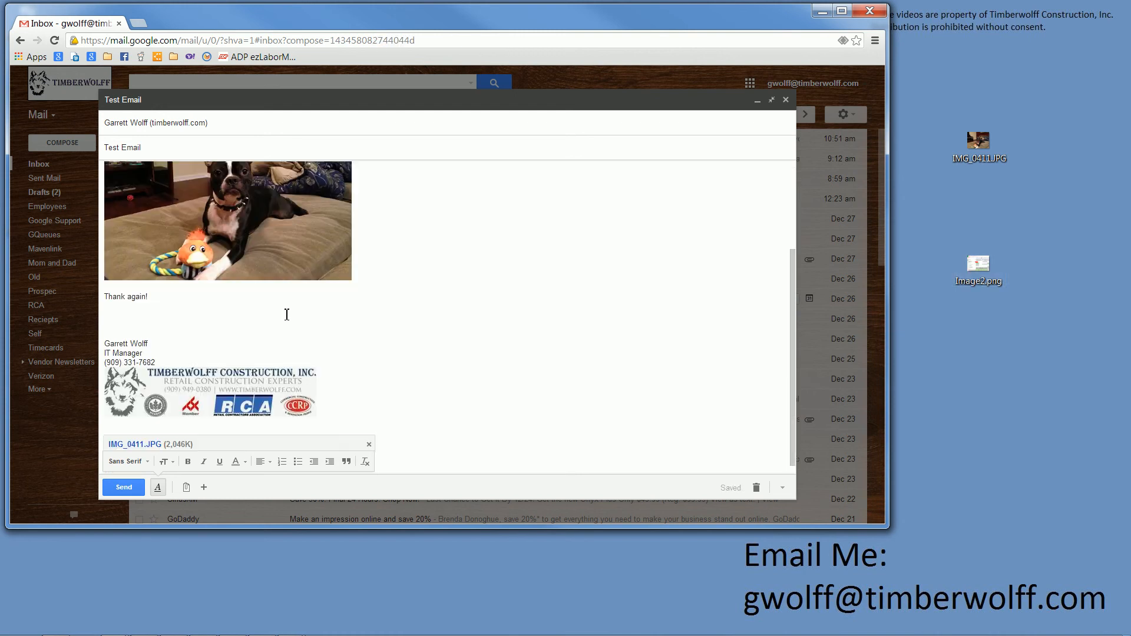
pyautogui.scroll(-1, 287, 350)
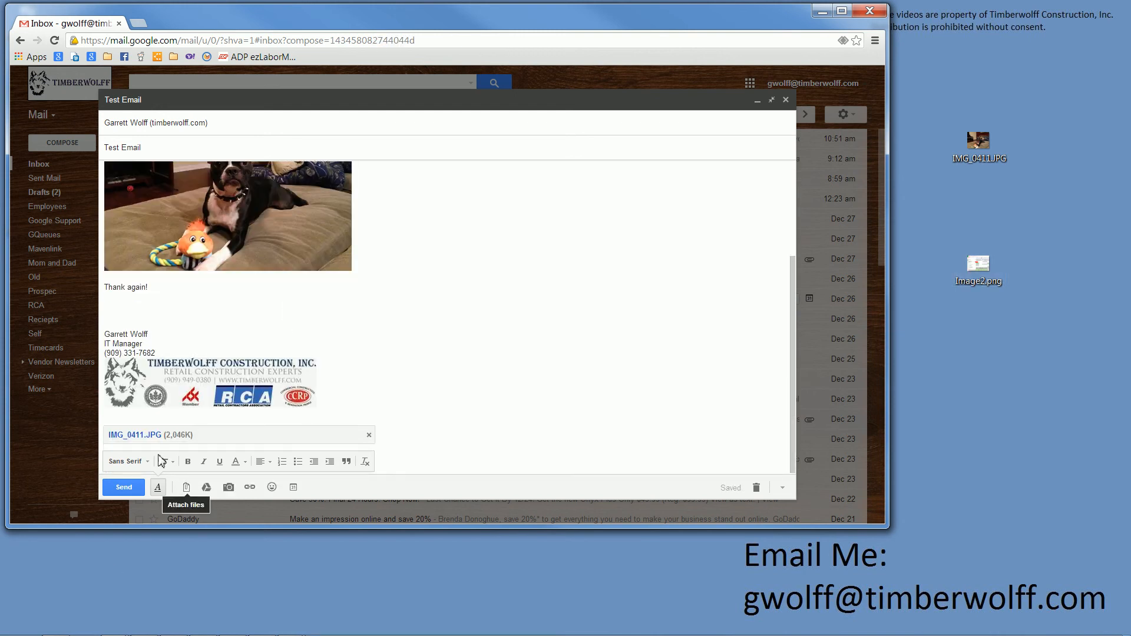
pyautogui.scroll(1, 350, 372)
pyautogui.scroll(1, 350, 372)
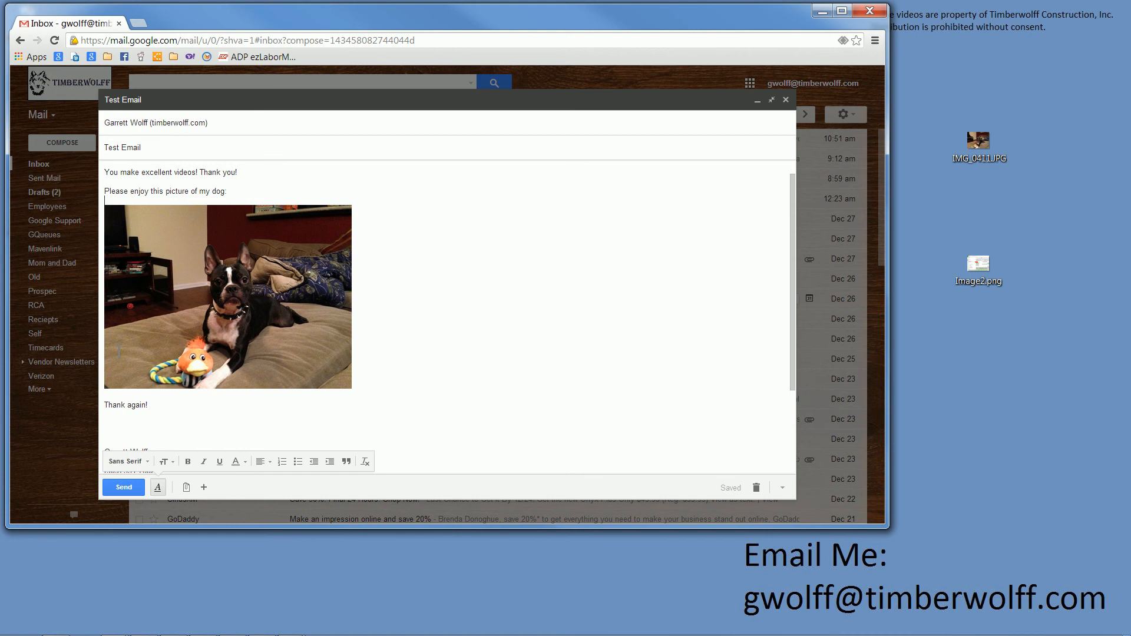
pyautogui.scroll(-2, 163, 412)
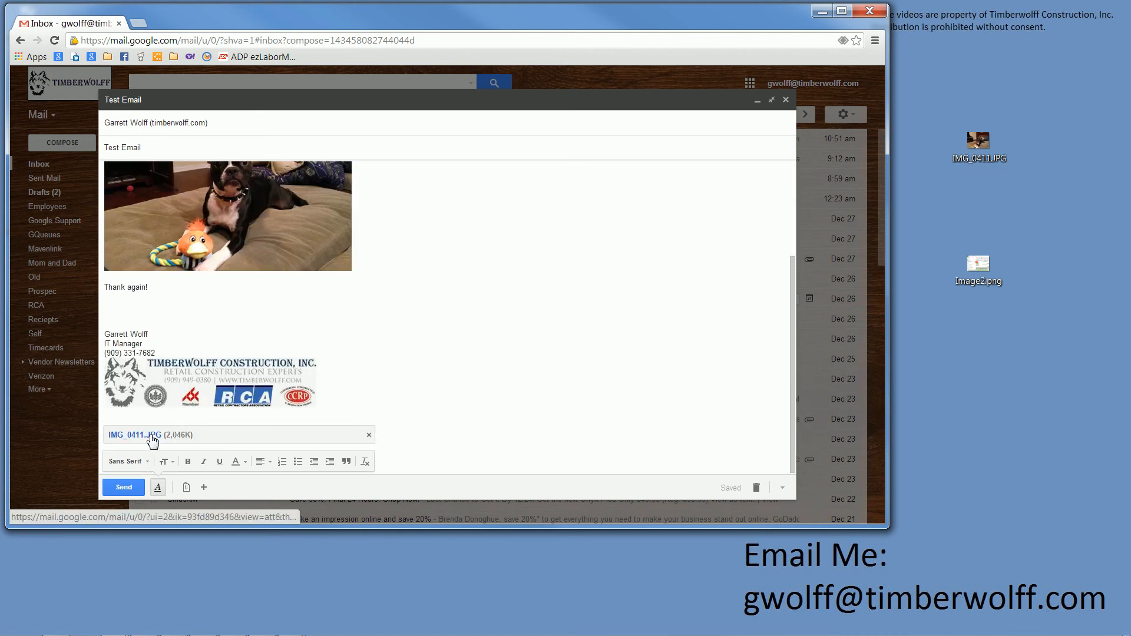
pyautogui.scroll(1, 259, 365)
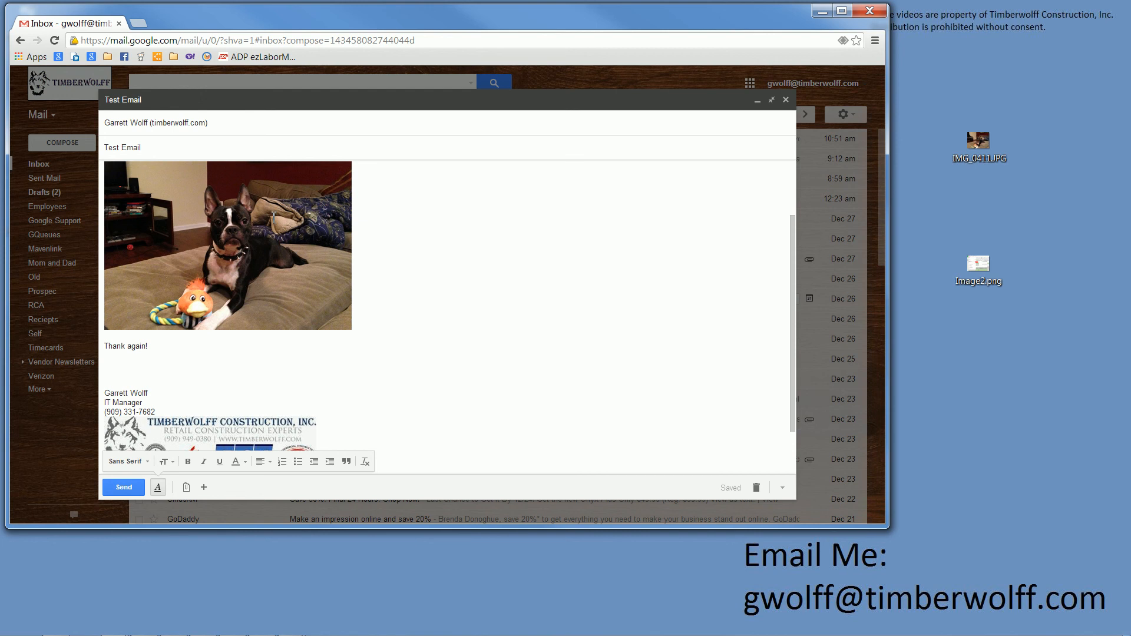
pyautogui.click(171, 364)
pyautogui.press('BackSpace')
pyautogui.press('BackSpace')
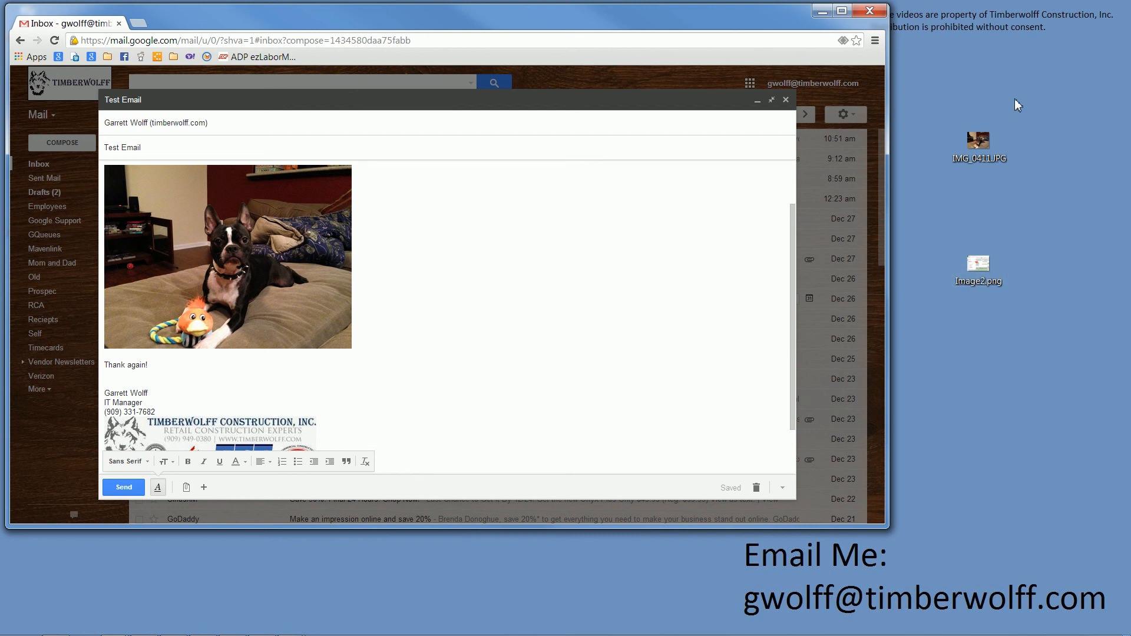
pyautogui.moveTo(1034, 328); pyautogui.dragTo(940, 56)
pyautogui.doubleClick(980, 136)
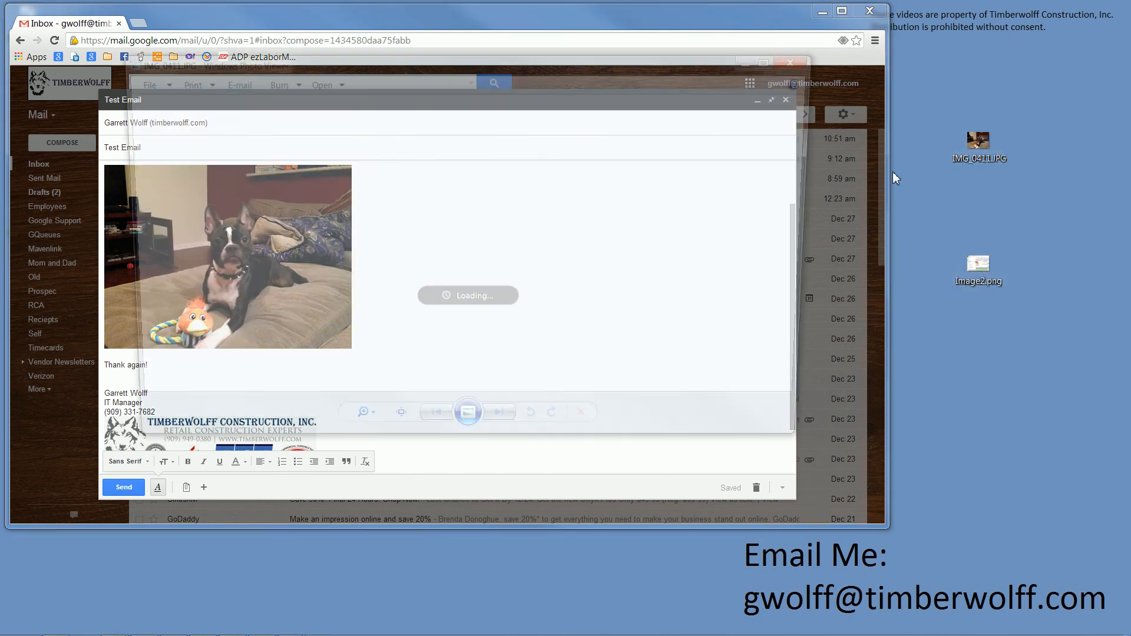
pyautogui.click(806, 57)
# Move the IMG_0411.JPG and Image2.png icons together farther away from the browser window on the desktop
pyautogui.moveTo(1076, 323); pyautogui.dragTo(938, 119)
pyautogui.moveTo(997, 145); pyautogui.dragTo(1052, 208)
pyautogui.click(991, 259)
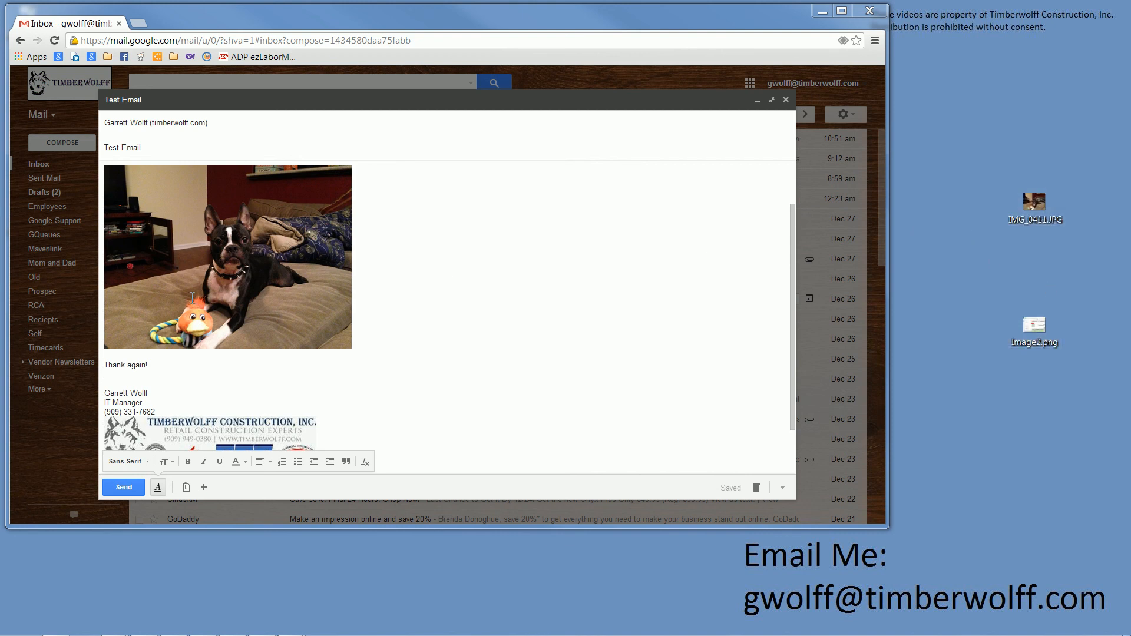
# Review the finished message from greeting to attachment and send it
pyautogui.click(445, 272)
pyautogui.scroll(2, 436, 277)
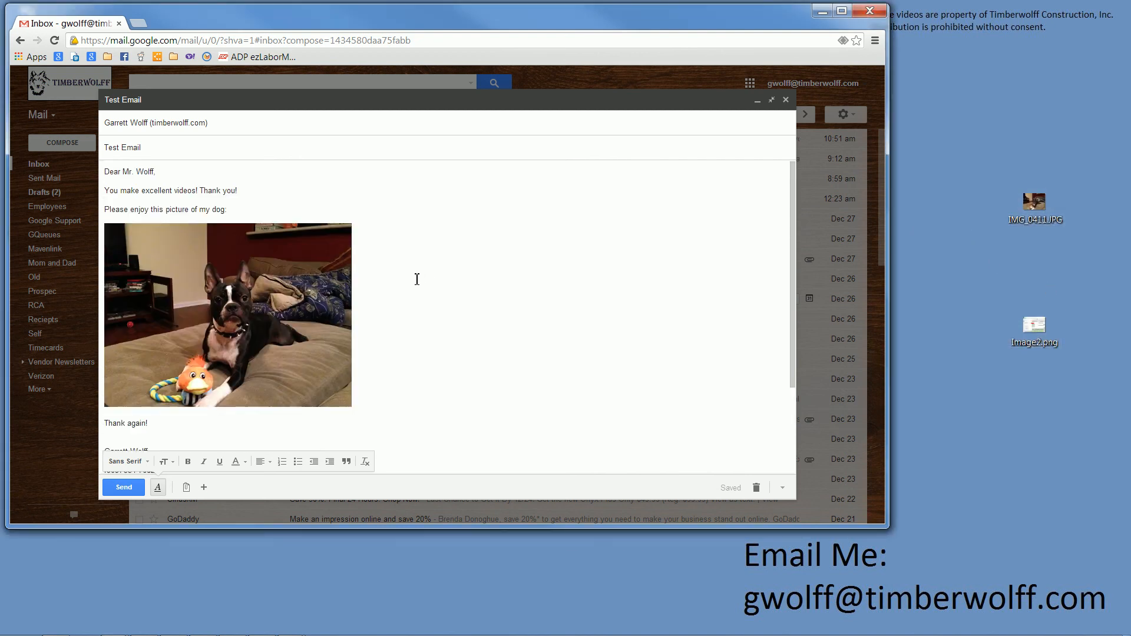
pyautogui.scroll(-2, 224, 368)
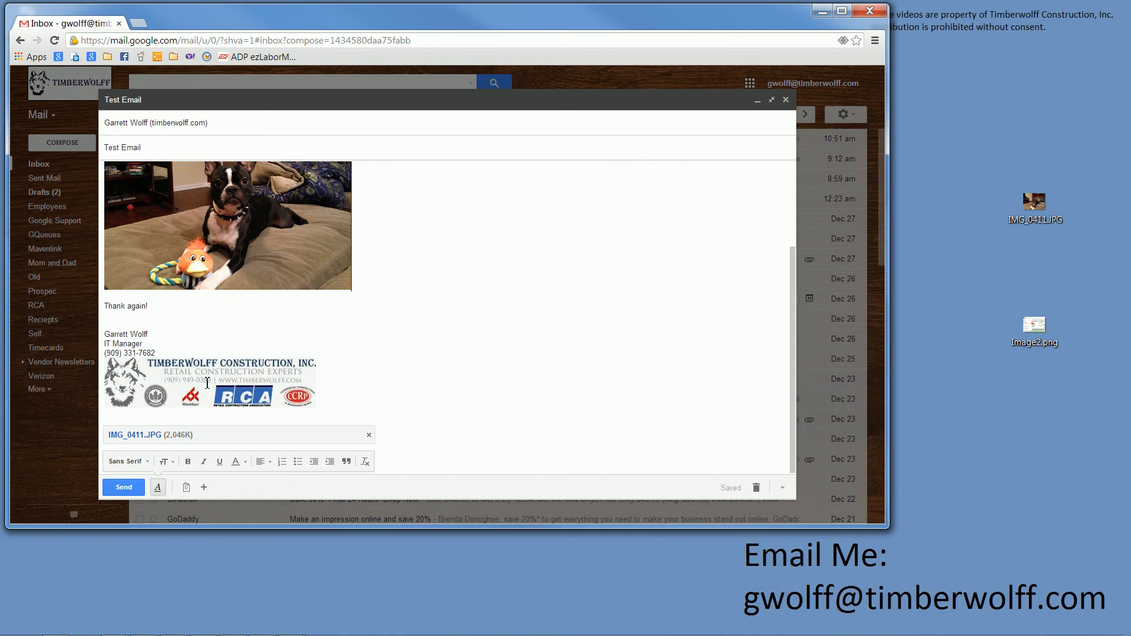
pyautogui.scroll(2, 206, 383)
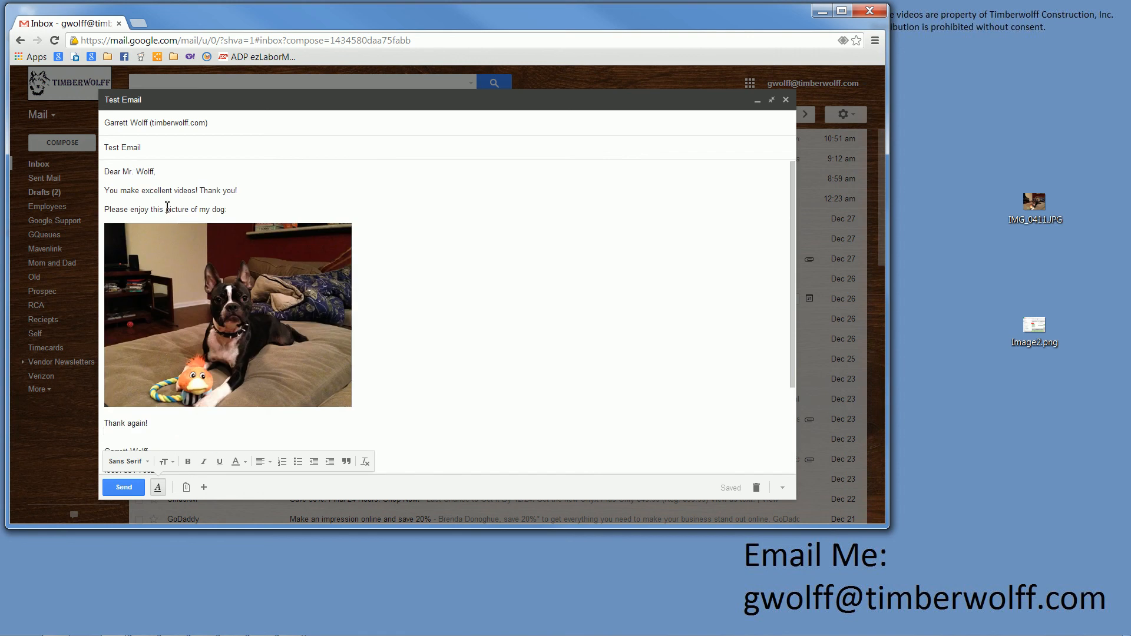
pyautogui.scroll(-2, 168, 206)
pyautogui.scroll(2, 168, 213)
pyautogui.scroll(-1, 177, 225)
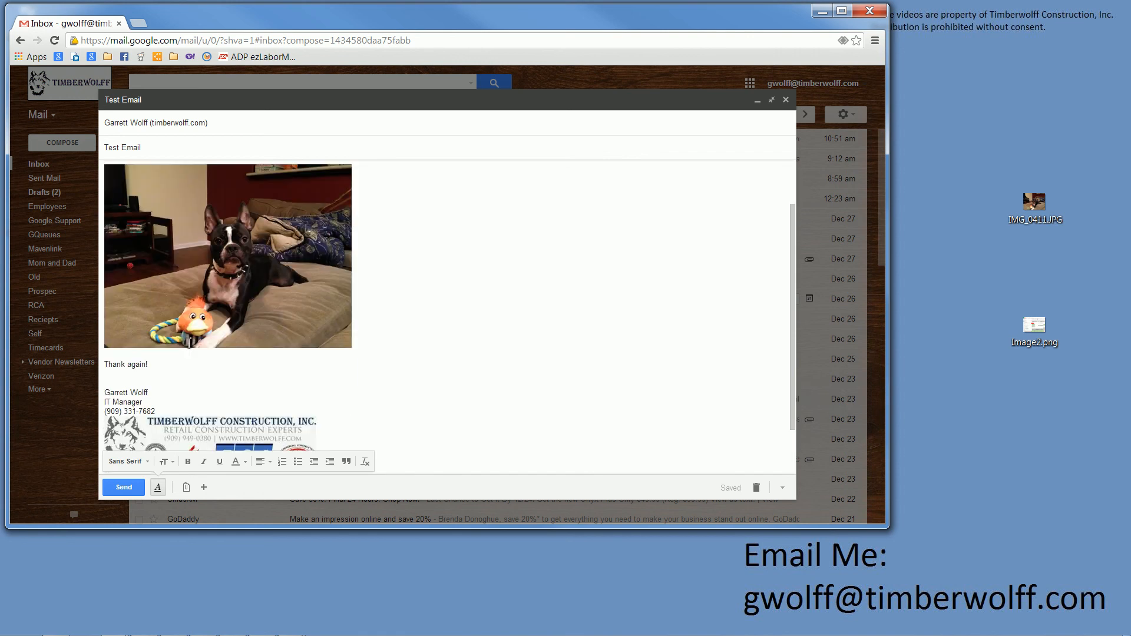
pyautogui.click(124, 487)
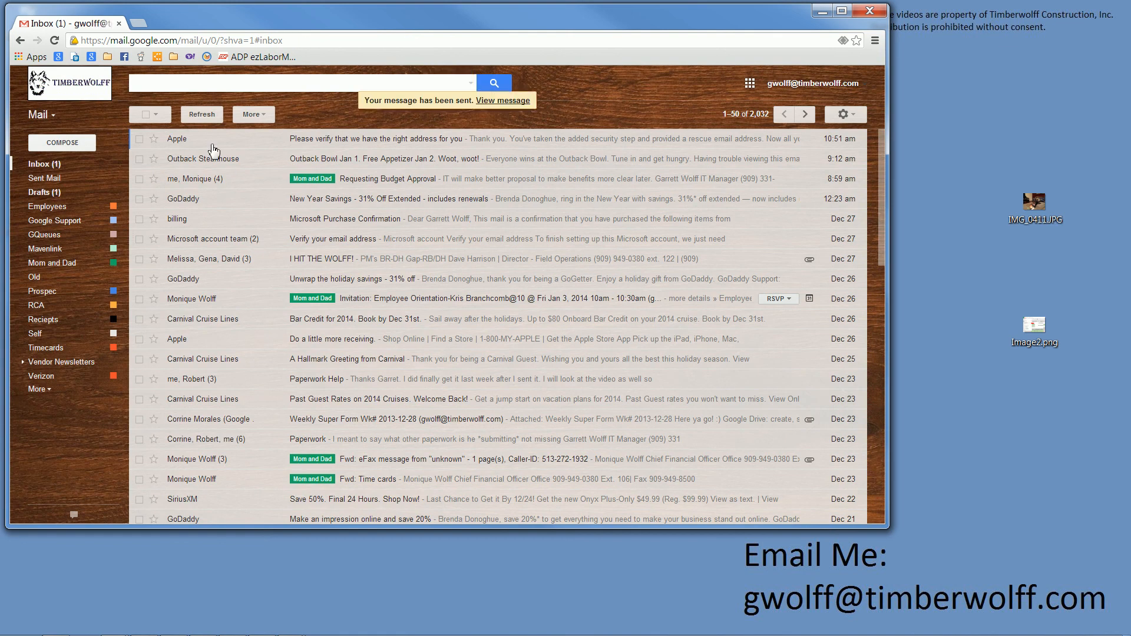
# Refresh the inbox and open the received "Test Email" message, viewing it down to its attachment
pyautogui.click(210, 120)
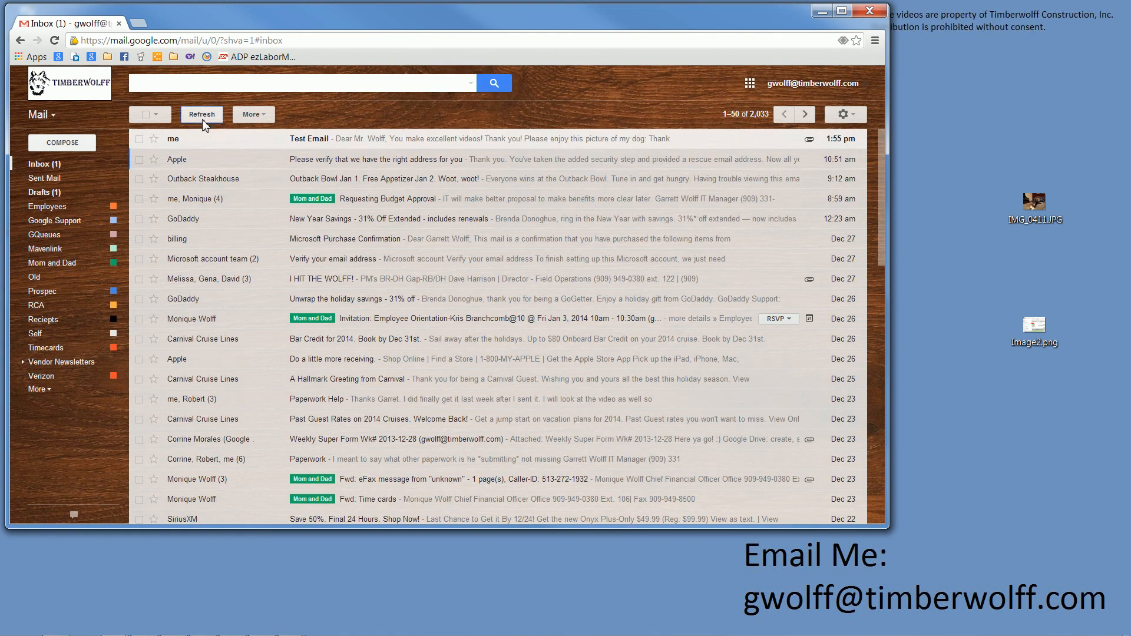
pyautogui.click(224, 141)
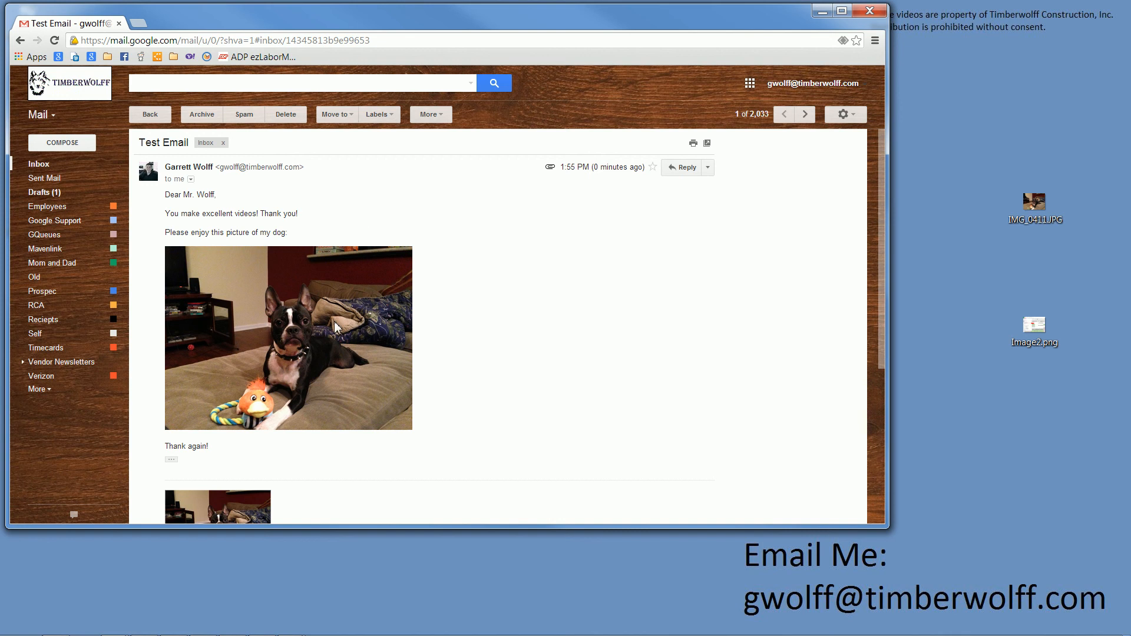
pyautogui.scroll(-2, 289, 324)
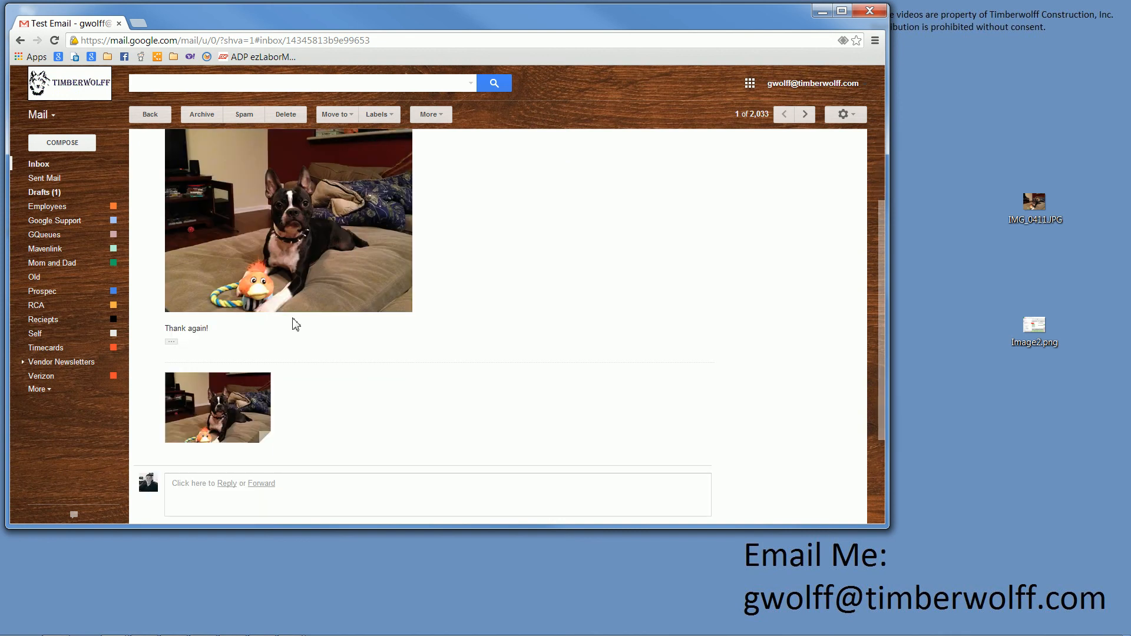
# Download the attached dog photo from the received message and look over the message's inline picture and attachment
pyautogui.moveTo(220, 405)
pyautogui.click(197, 426)
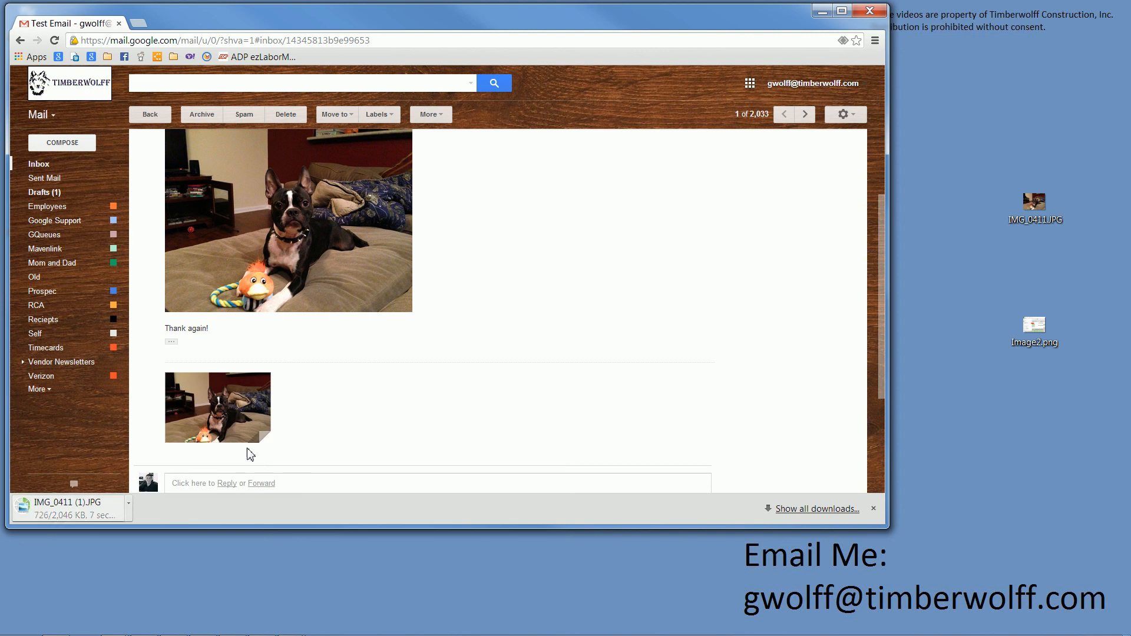
pyautogui.scroll(2, 507, 323)
pyautogui.scroll(-3, 495, 321)
pyautogui.scroll(2, 513, 351)
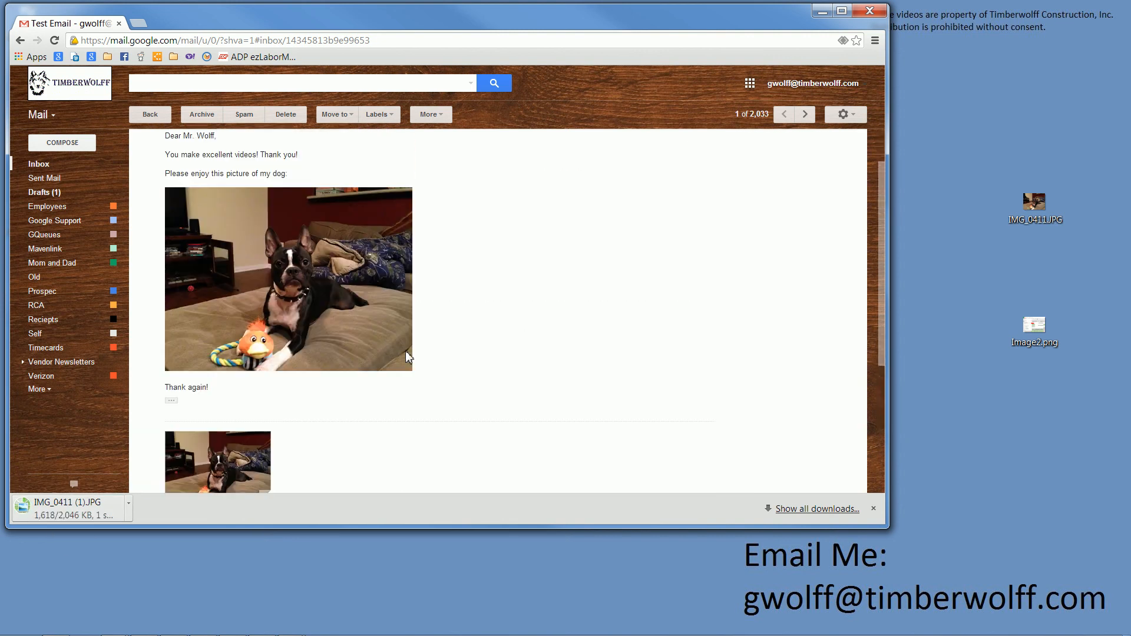
pyautogui.scroll(-1, 466, 348)
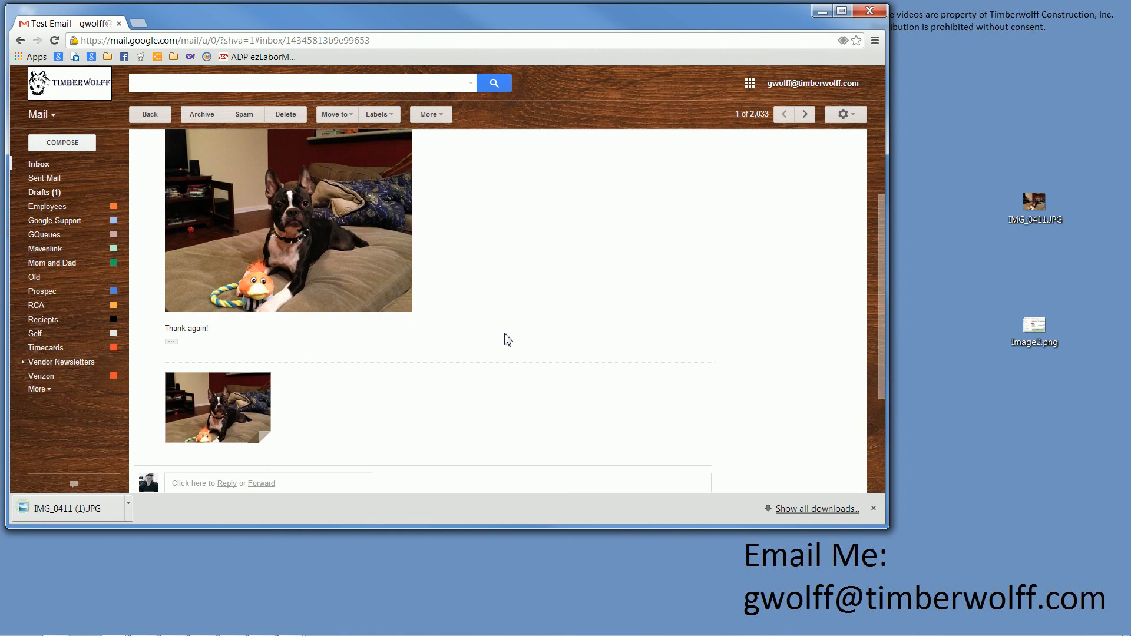